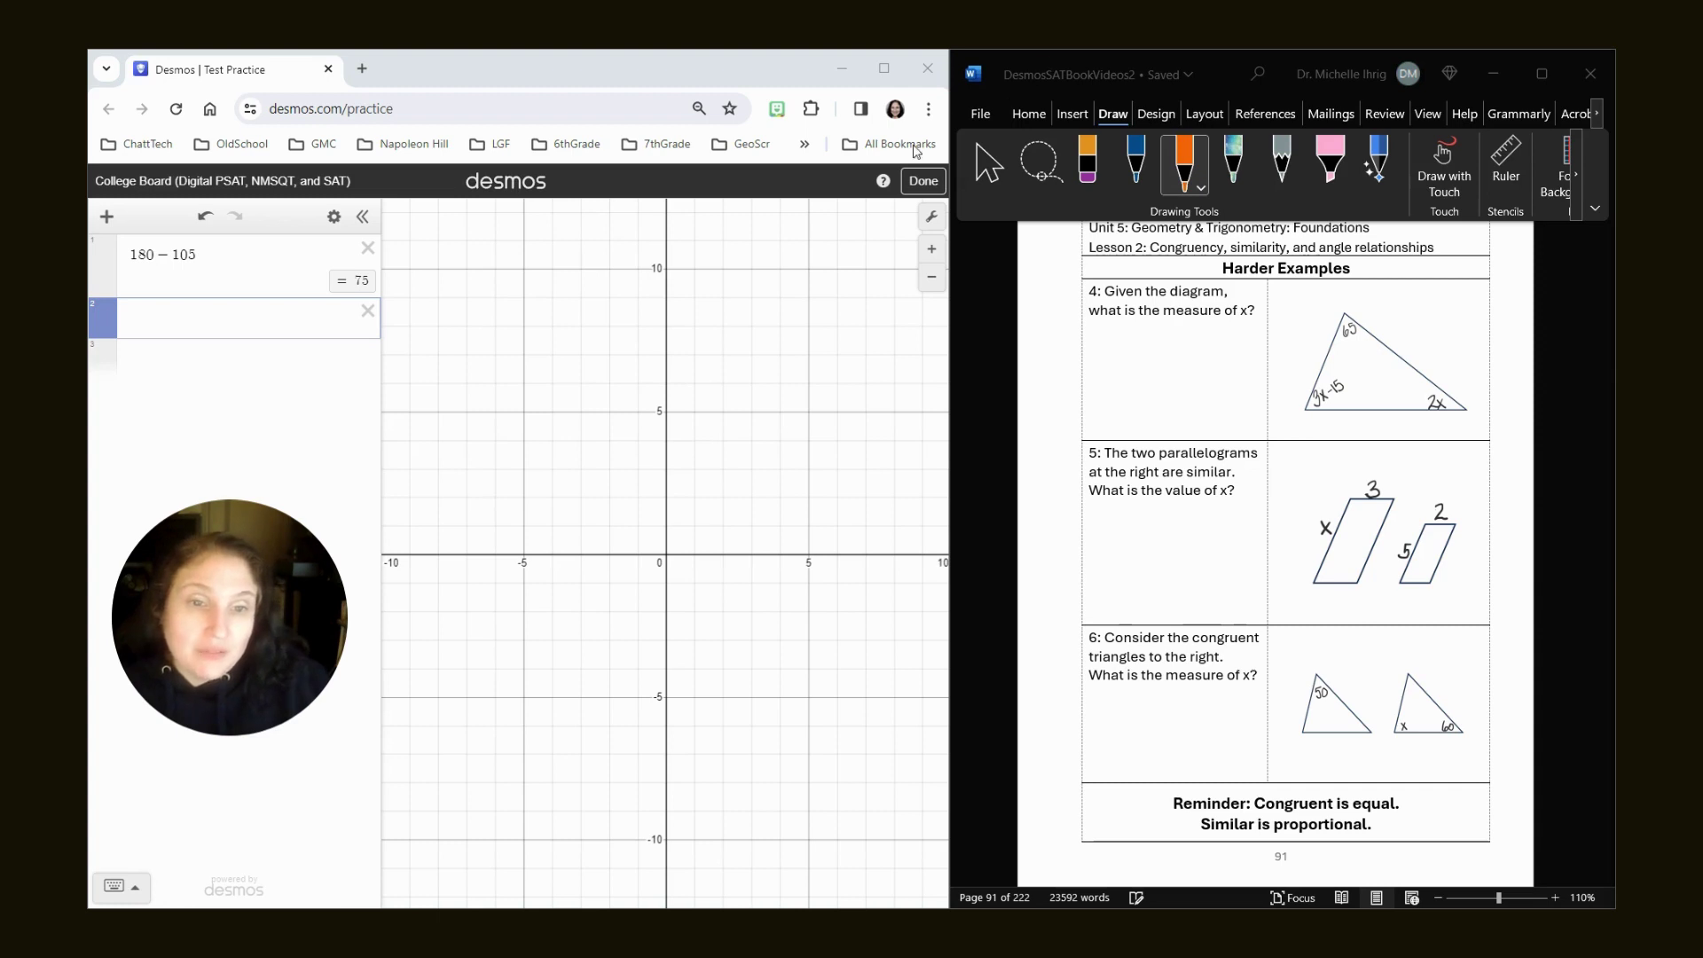
Handwrite 3x − 15 + 65 + 2x = 180 in blue ink under problem 4's question
click(1134, 169)
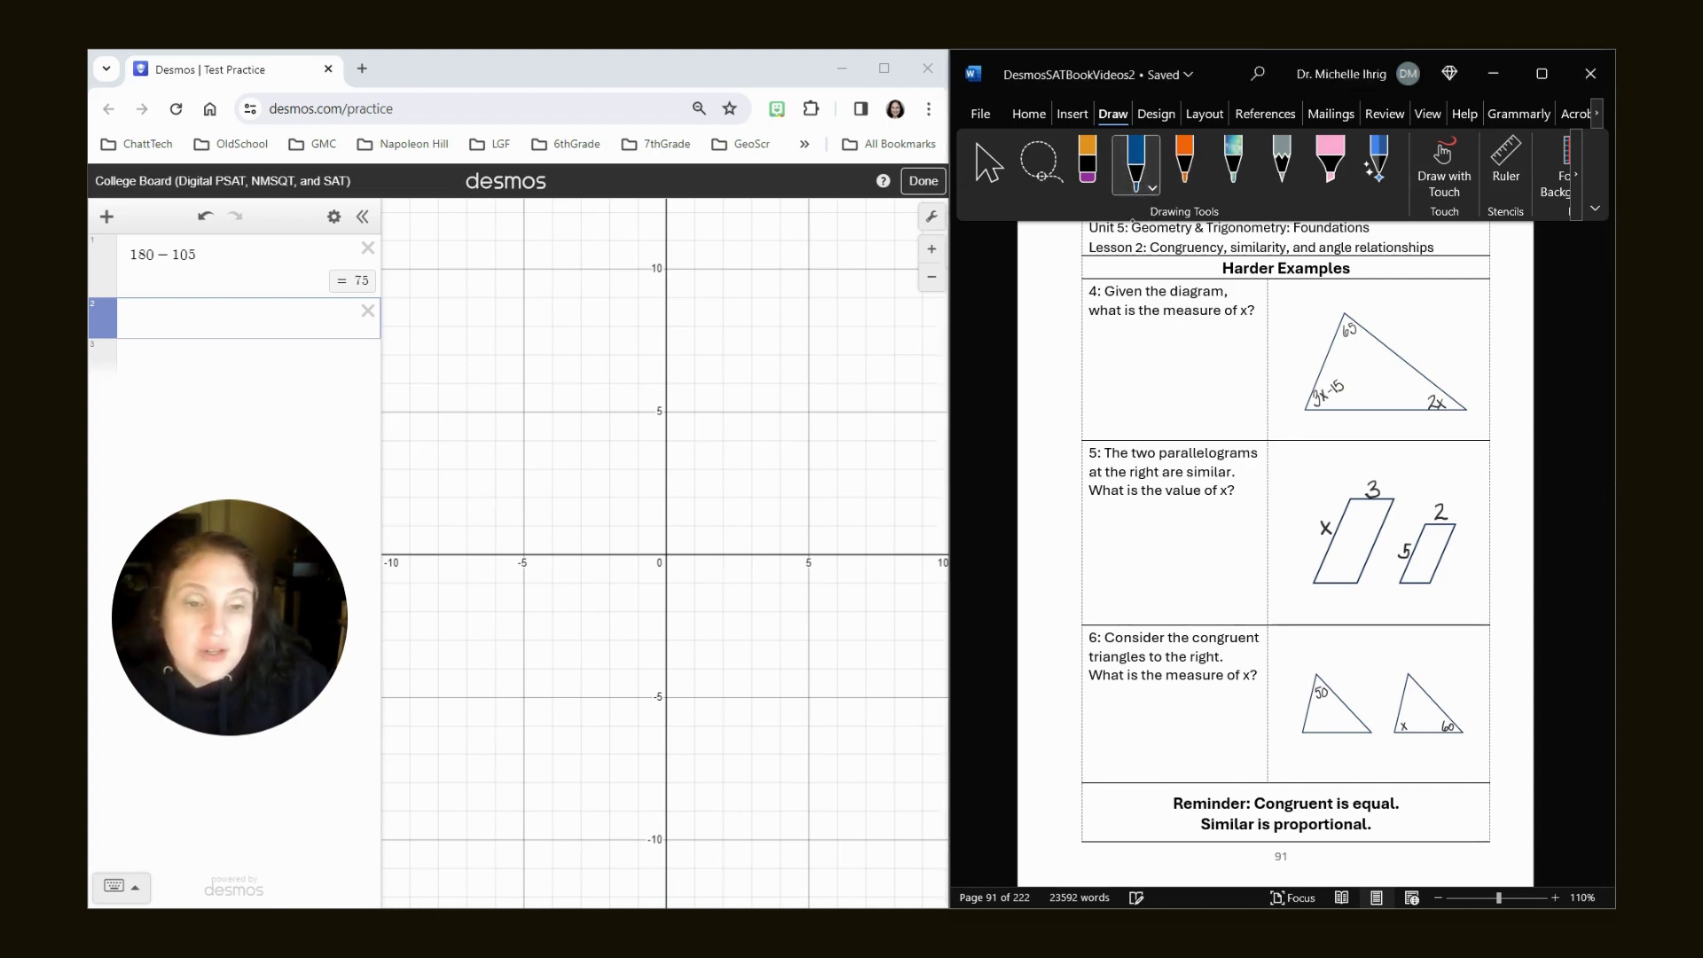
mouse_move(1091, 327)
mouse_down()
mouse_move(1096, 342)
mouse_move(1116, 332)
mouse_up()
drag(1128, 326, 1244, 337)
drag(1244, 329, 1261, 324)
drag(1251, 331, 1286, 330)
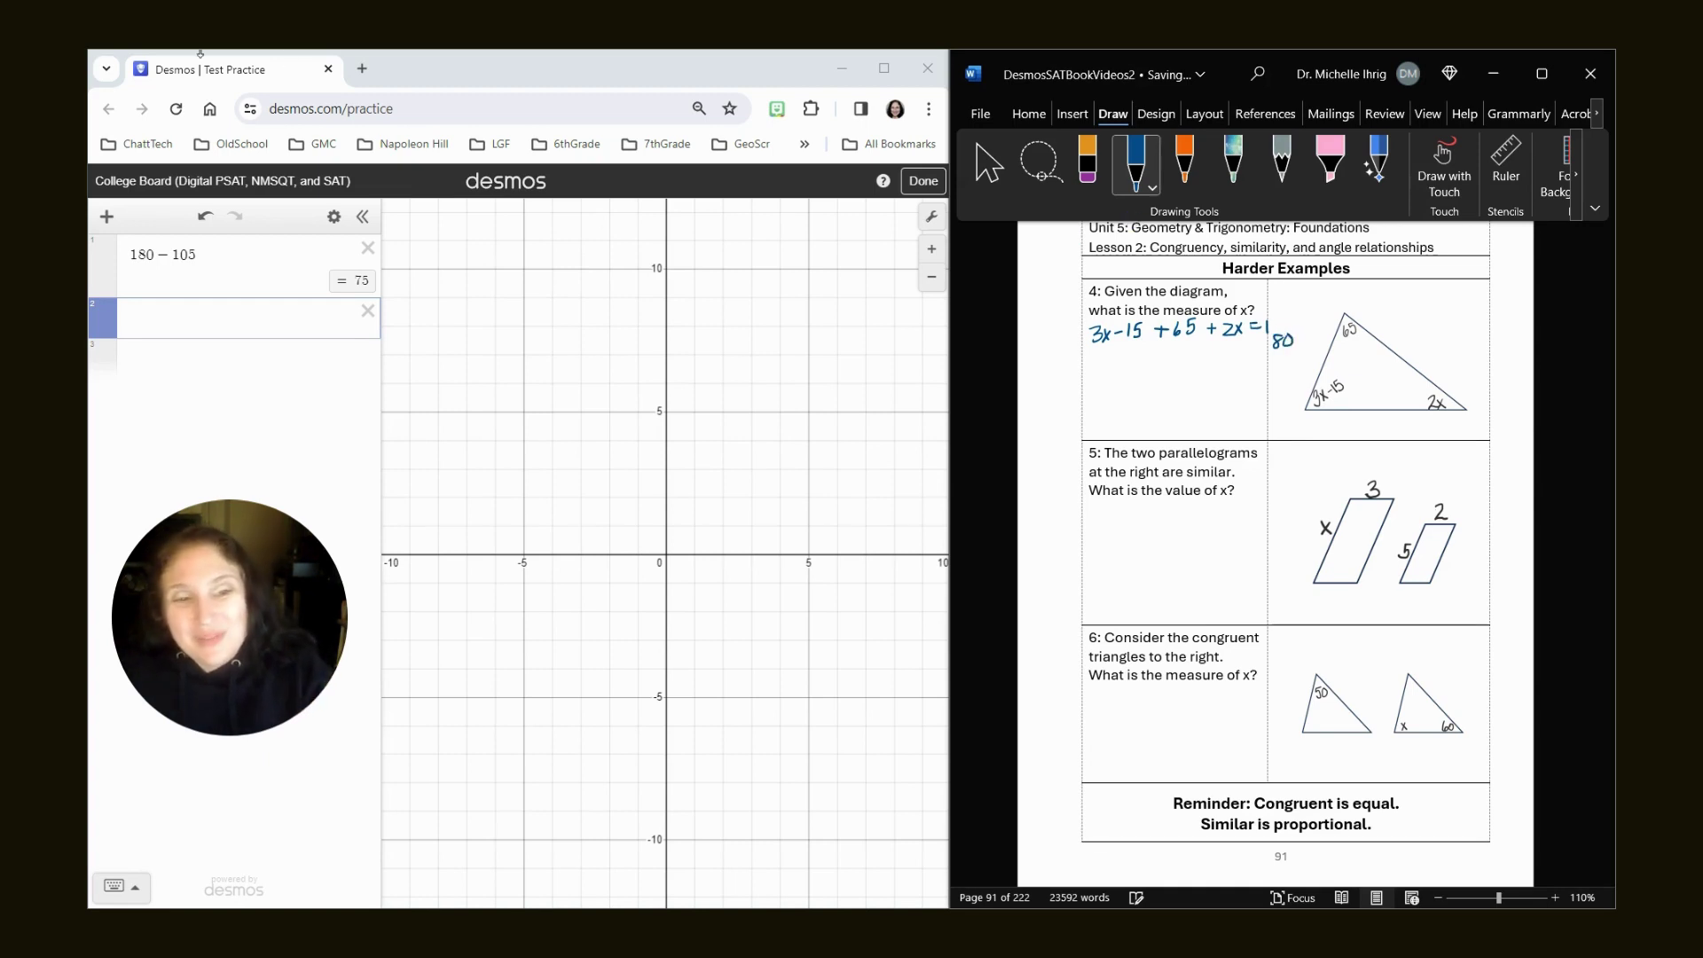
In Desmos, delete the 180 − 105 row and enter 3x-15+65+2x=180
click(355, 266)
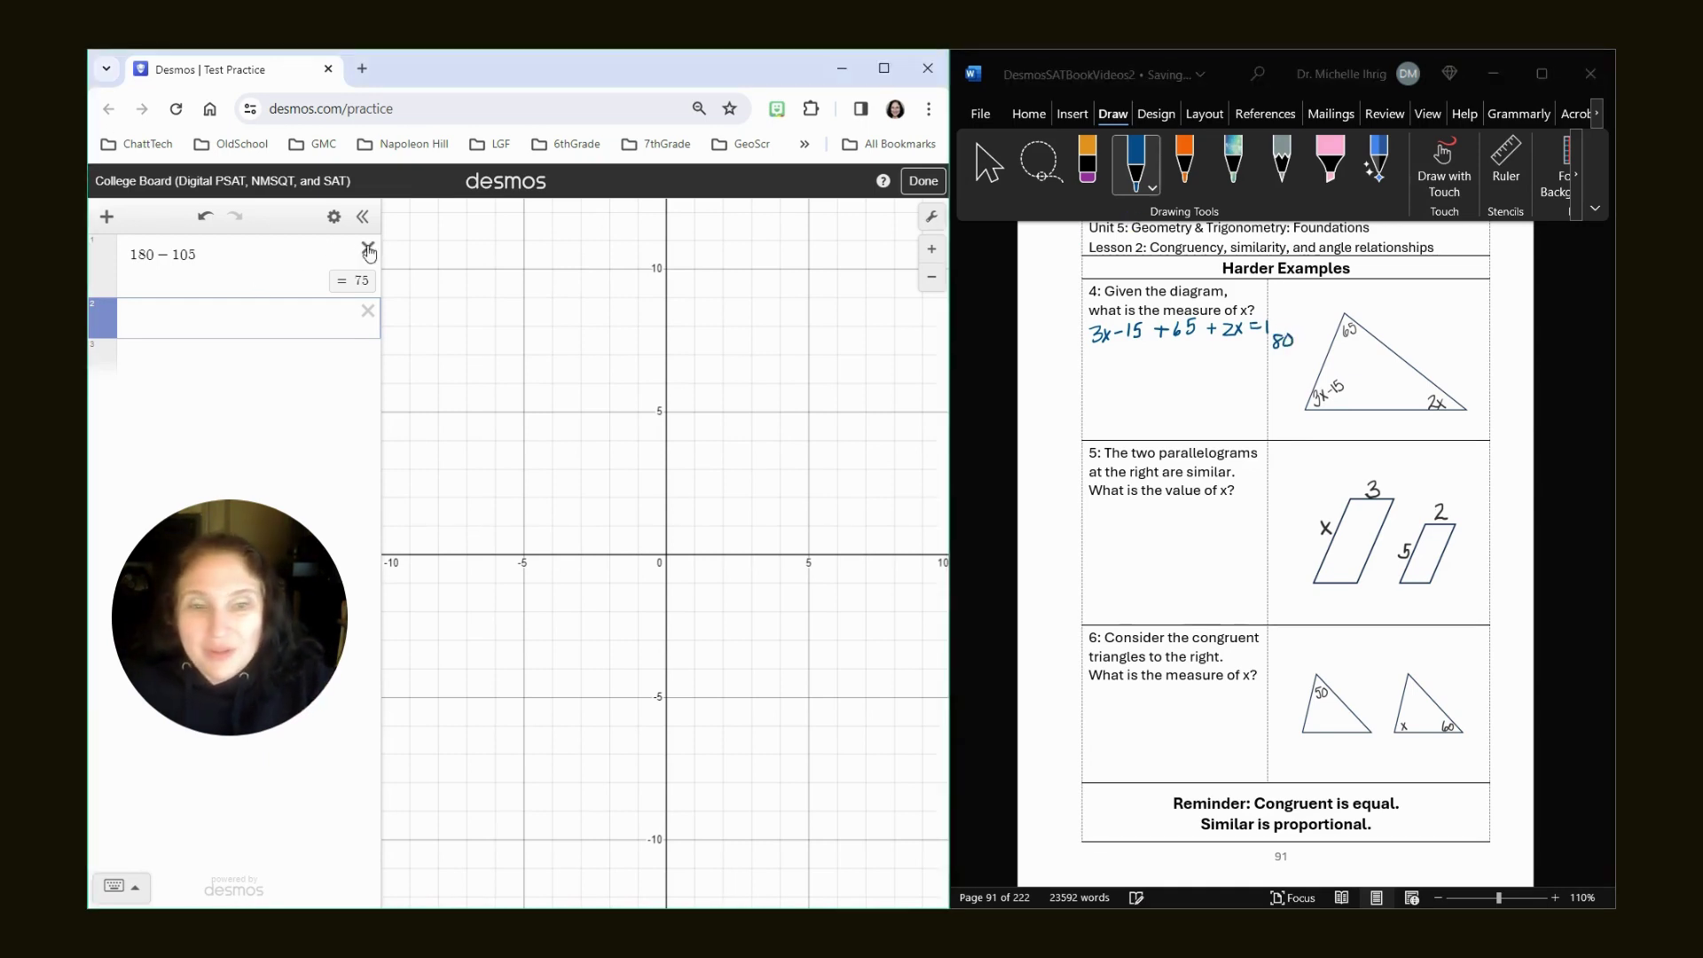
click(367, 249)
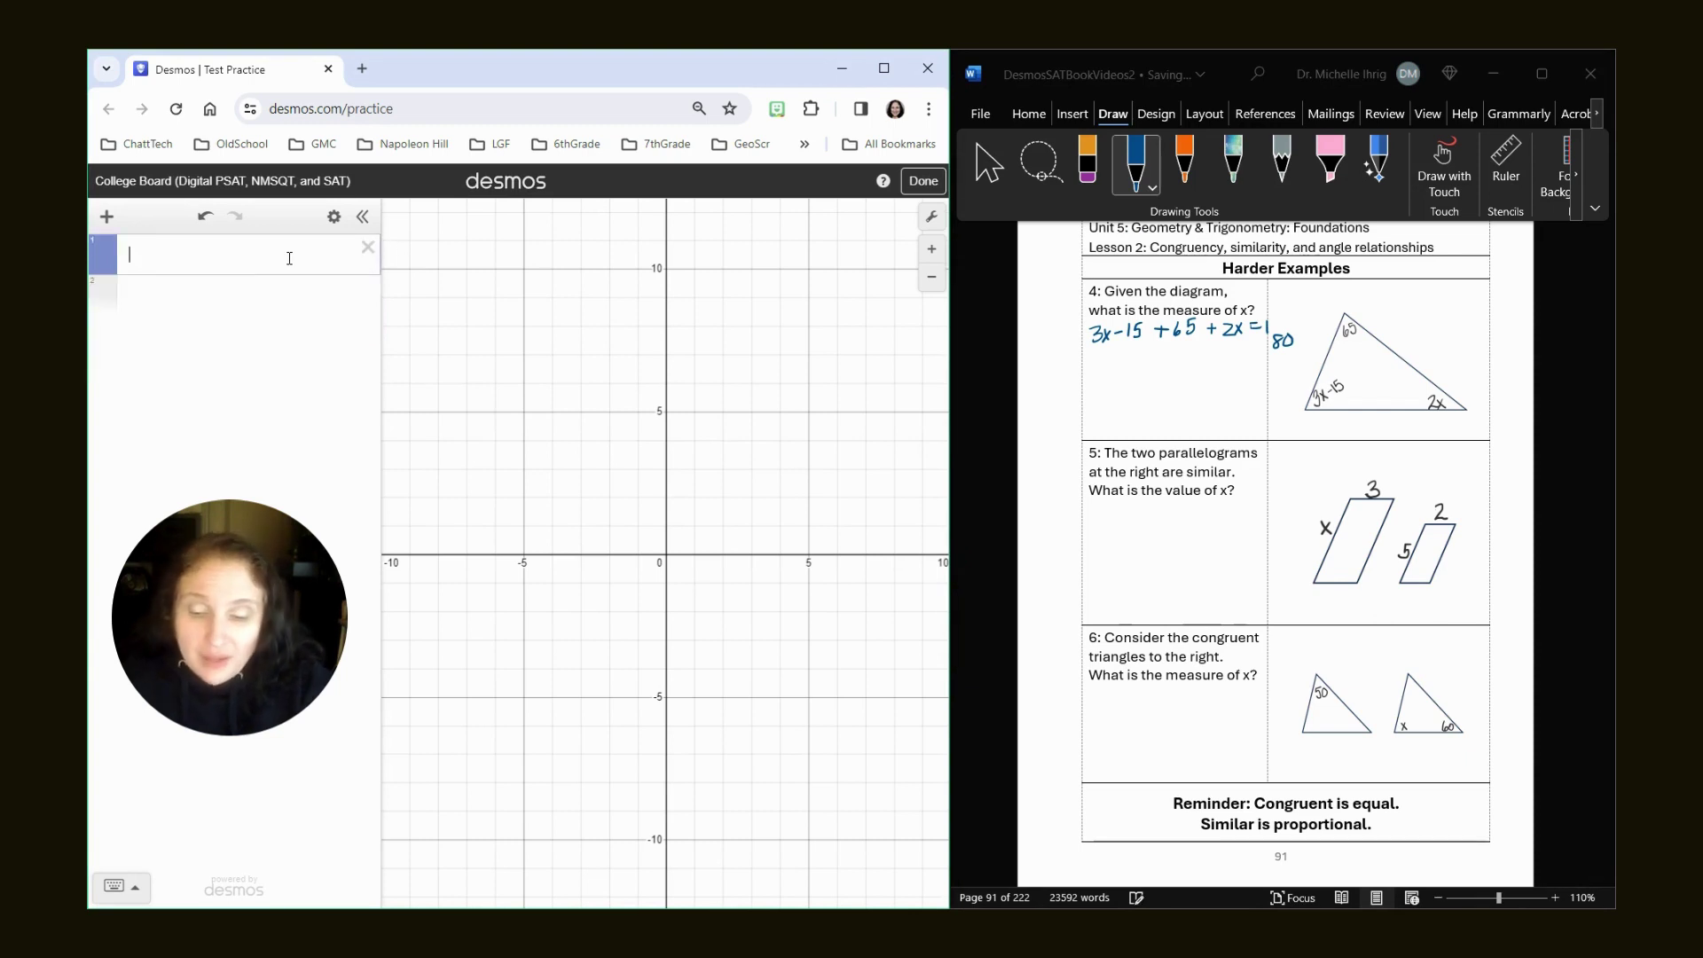
text(3x)
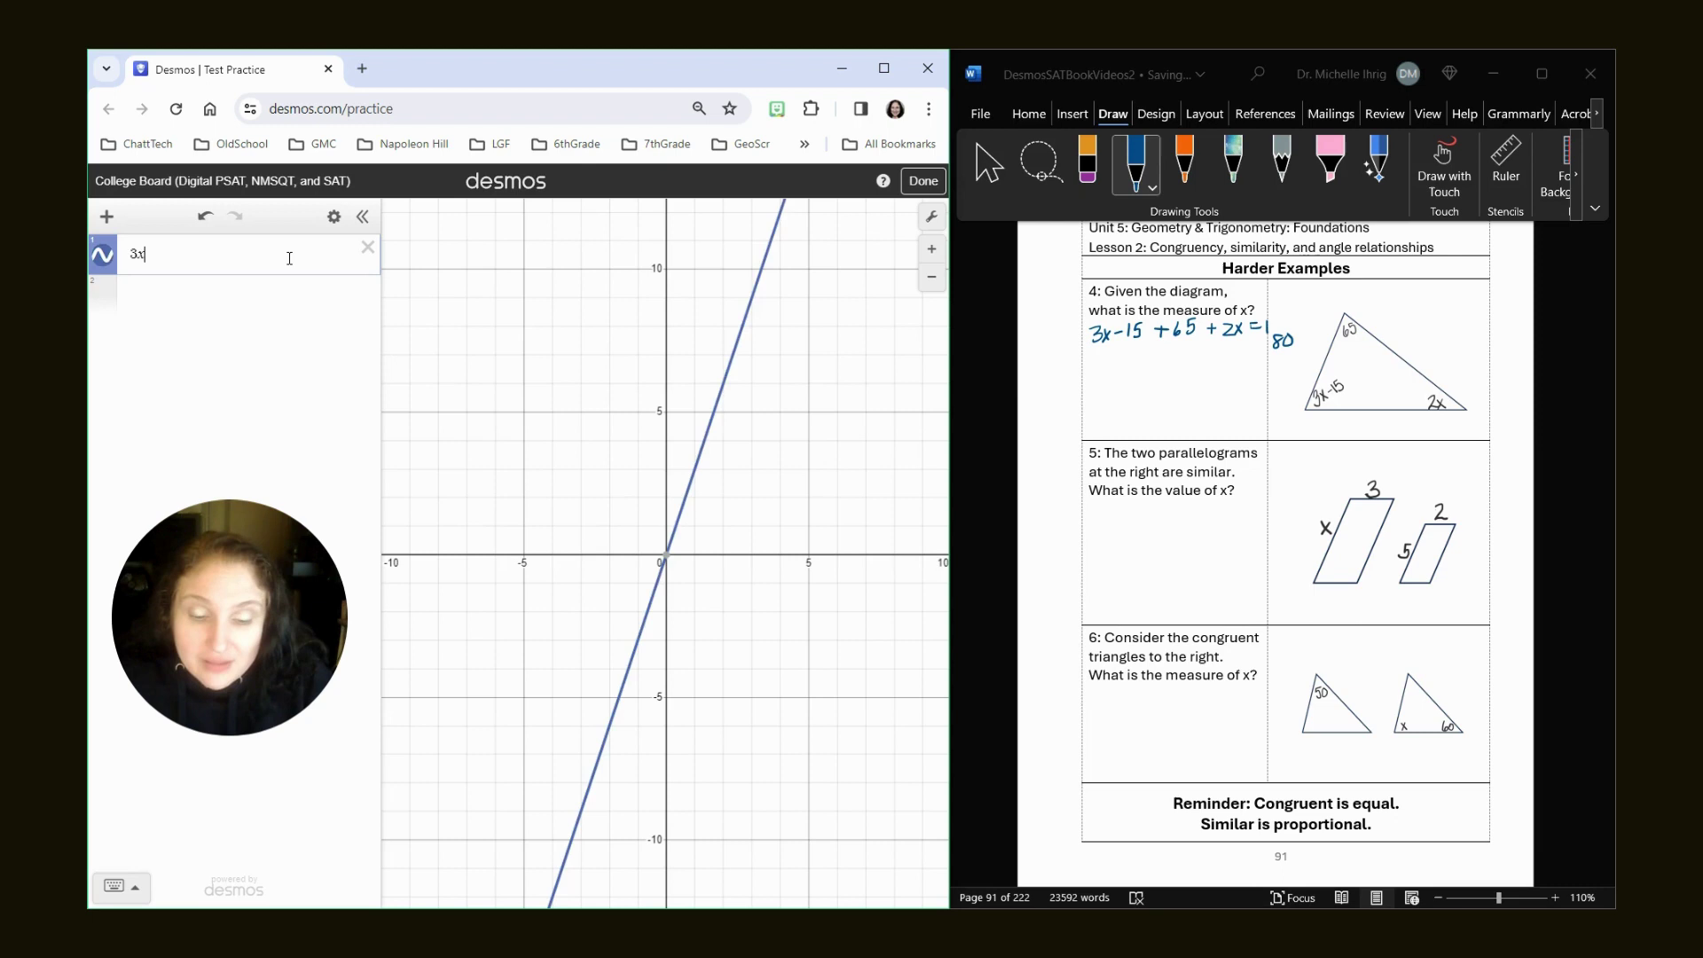
text(-15)
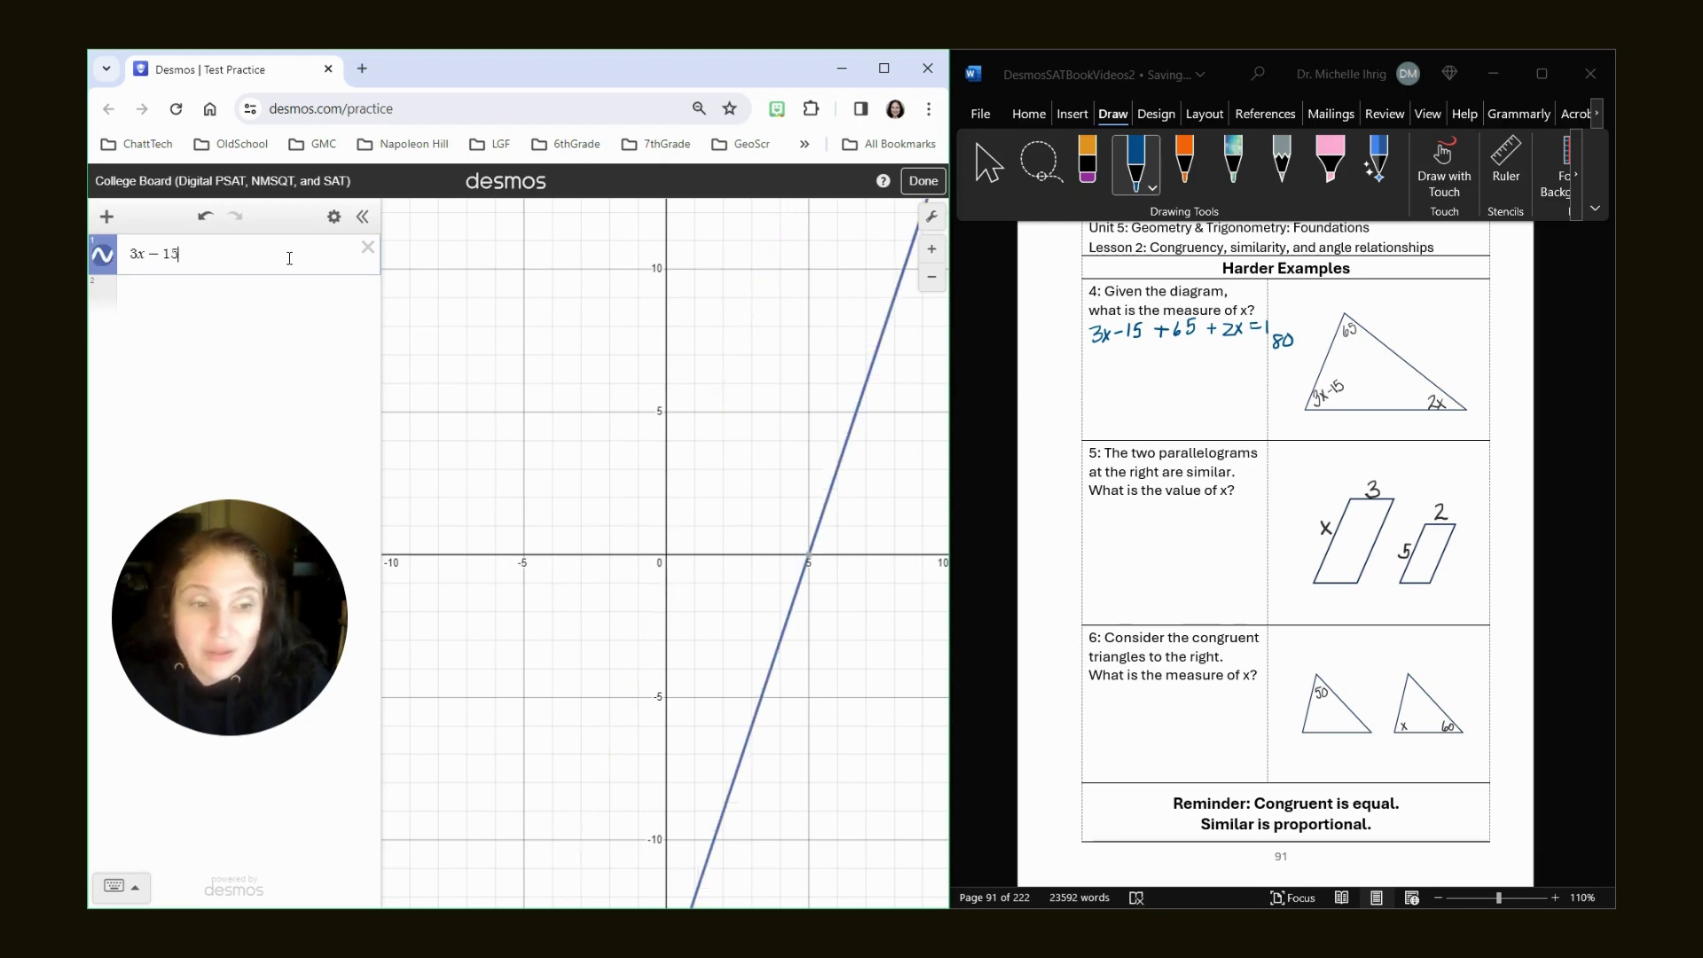
text(+)
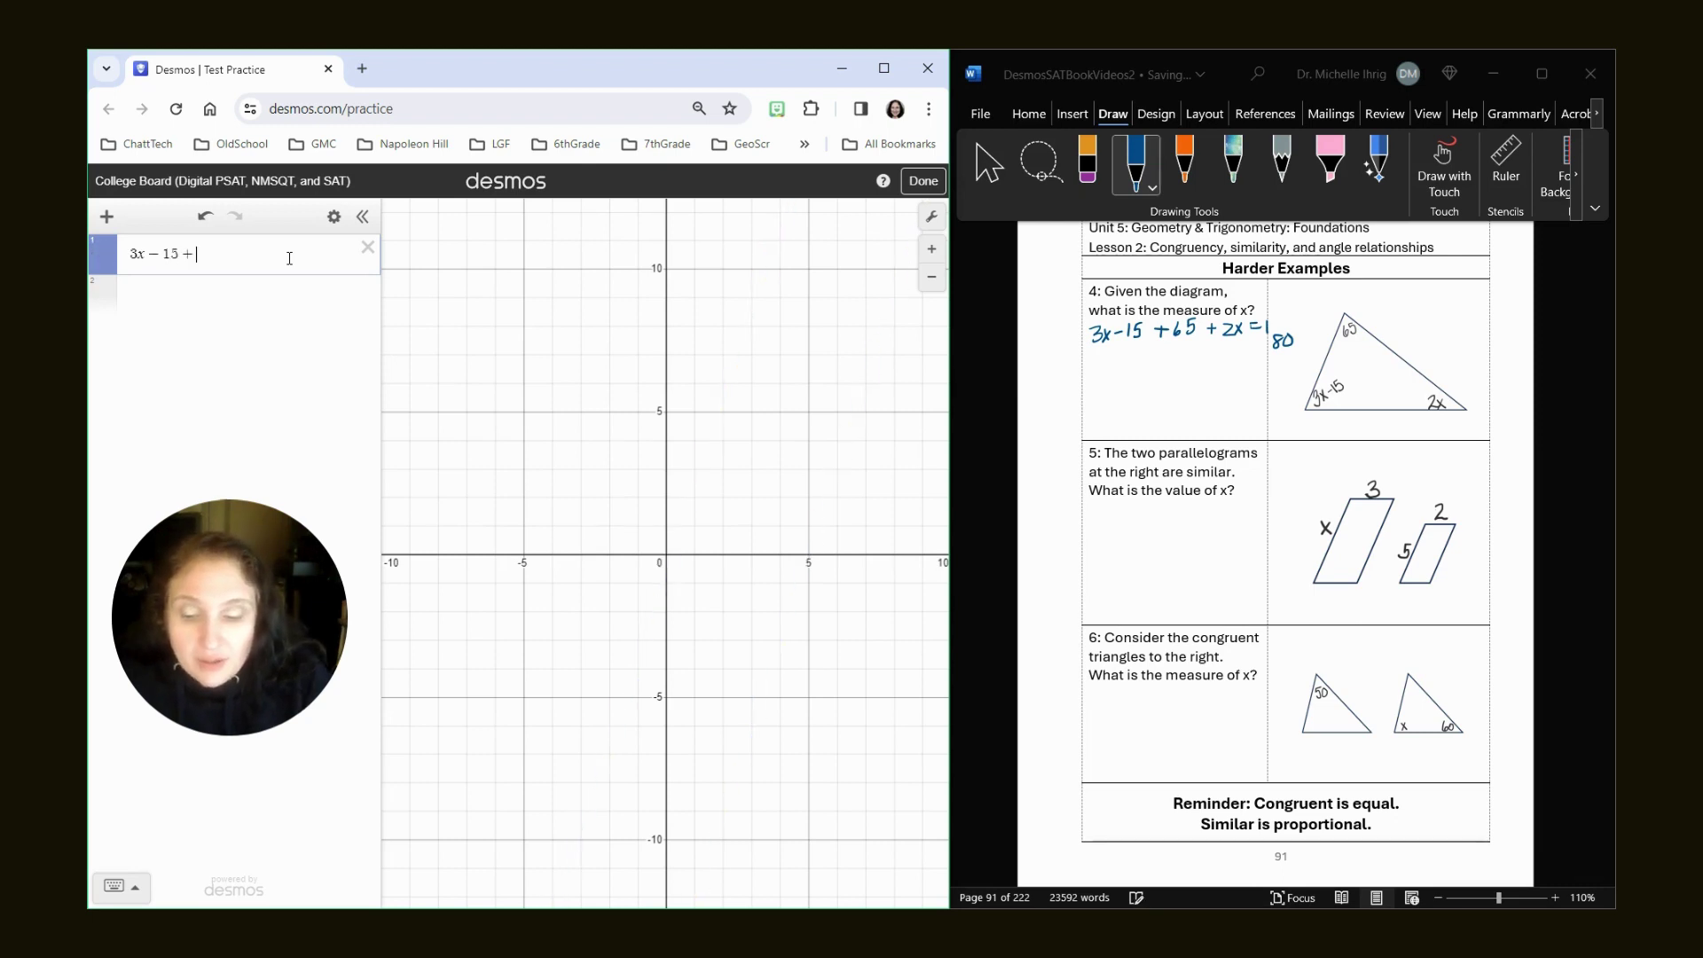
text(65+)
text(2)
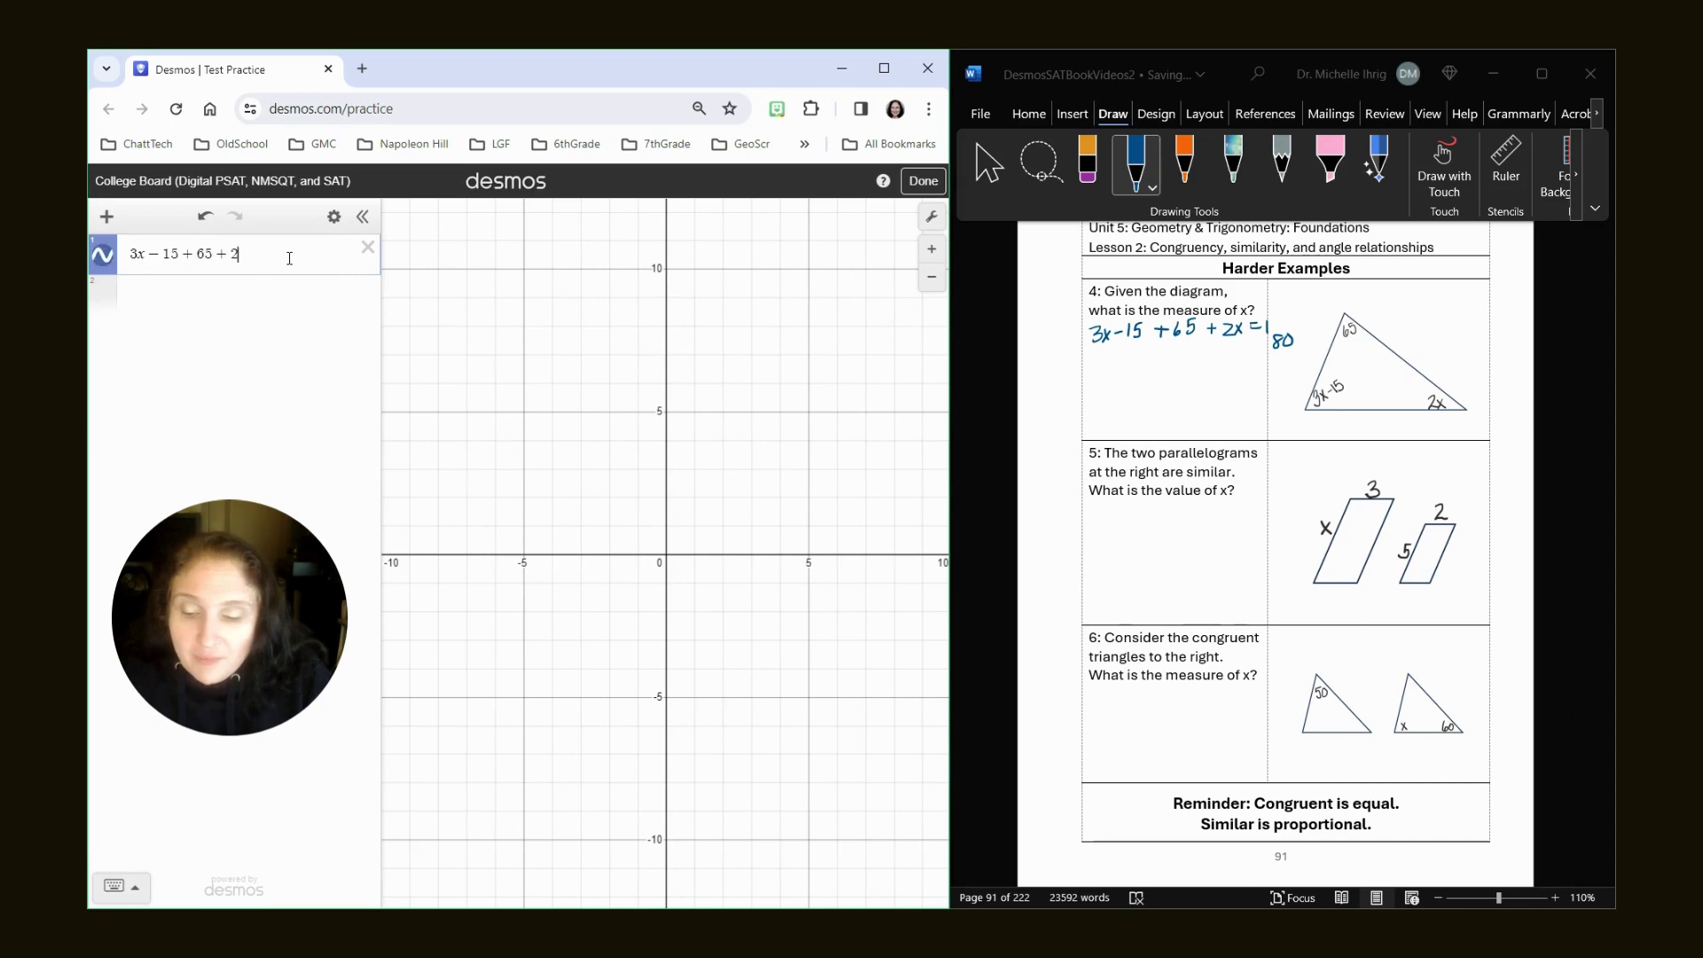
text(x=180)
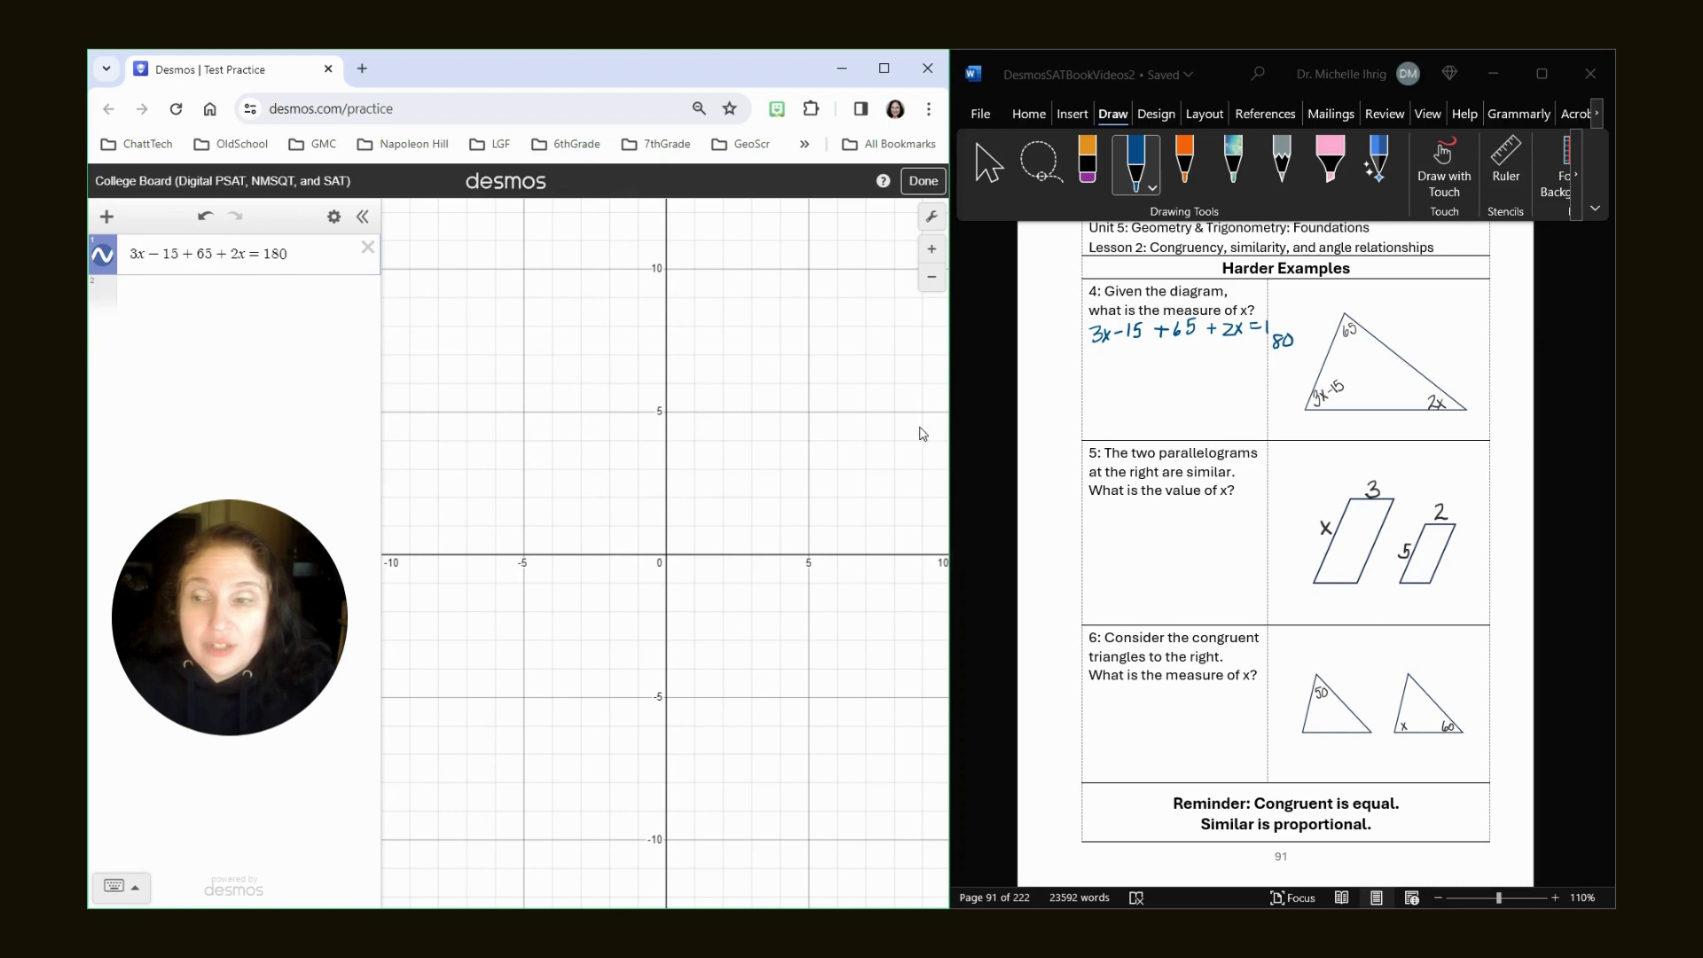
Re-enter the right side '=180' so the equation graphs completely
scroll(830, 412, down, 5)
drag(823, 408, 805, 431)
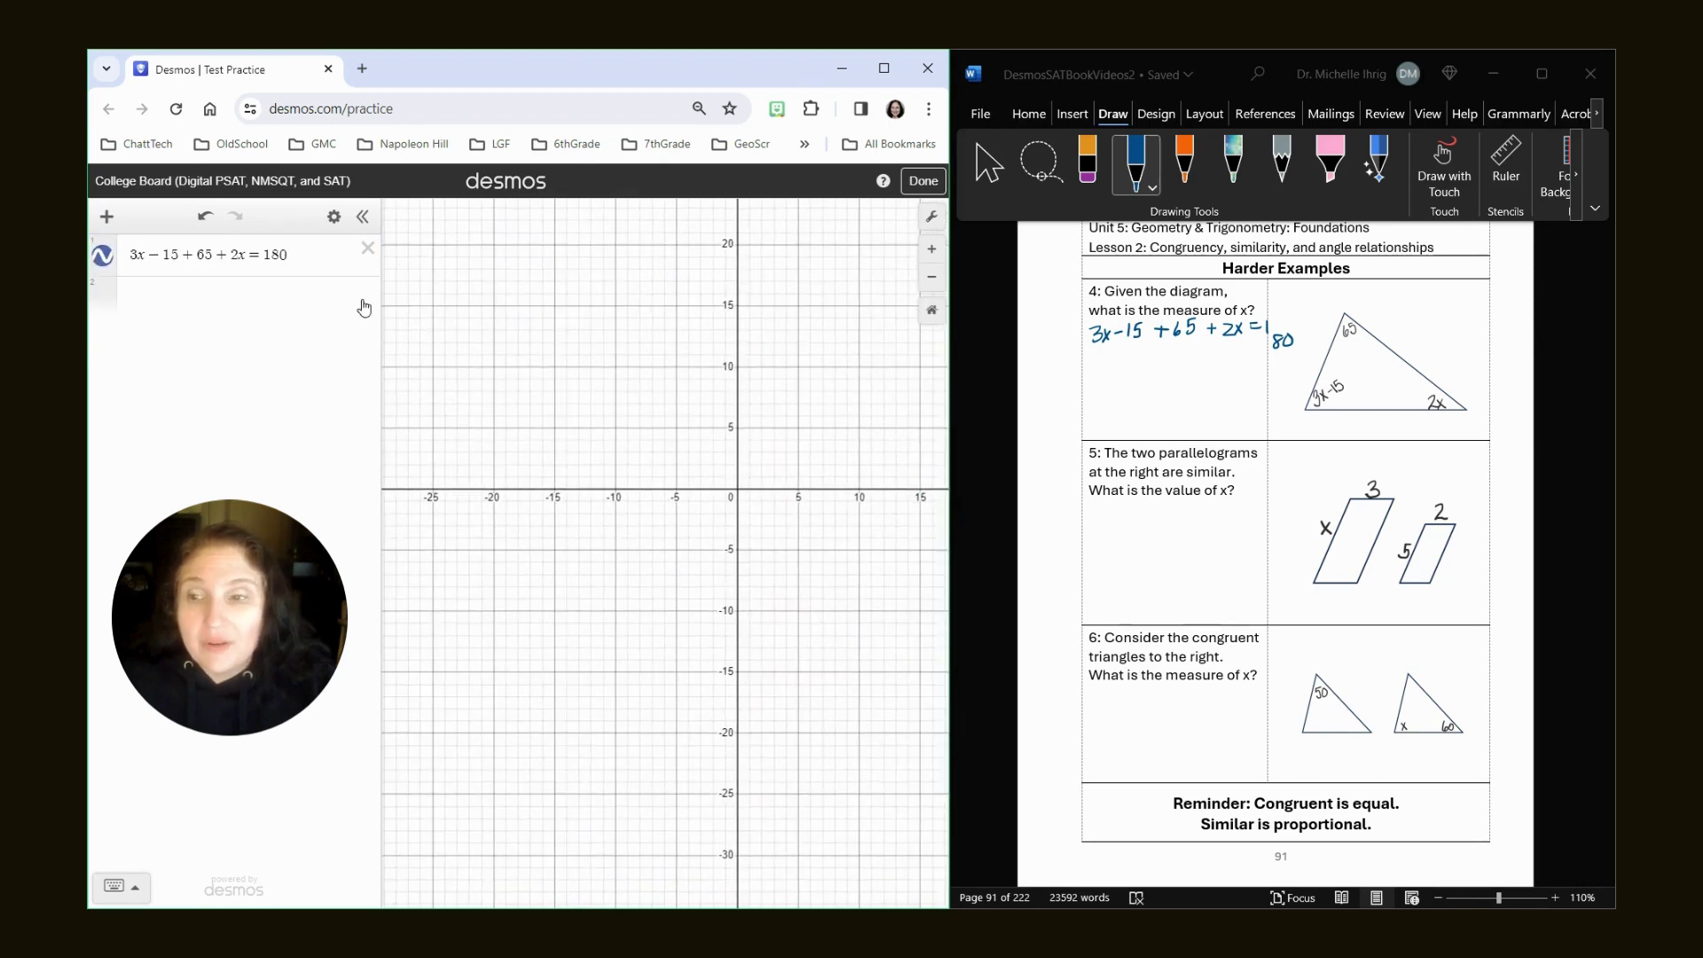
click(307, 253)
key(BackSpace)
key(BackSpace)
key(BackSpace)
key(BackSpace)
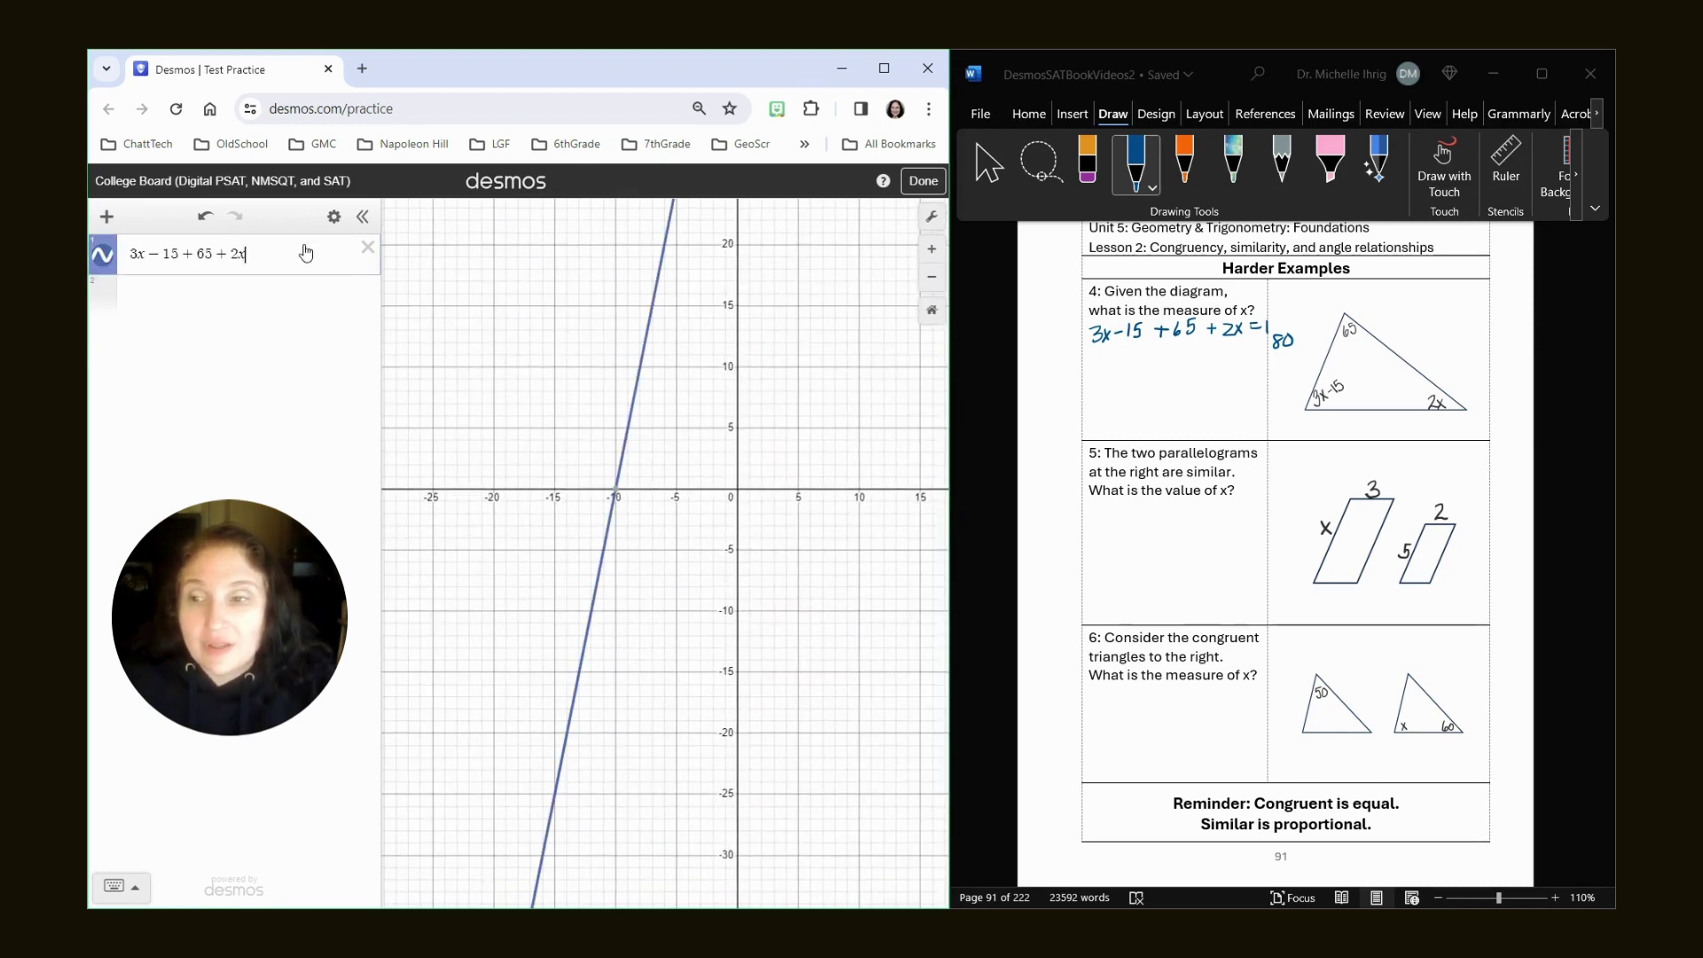
text(=)
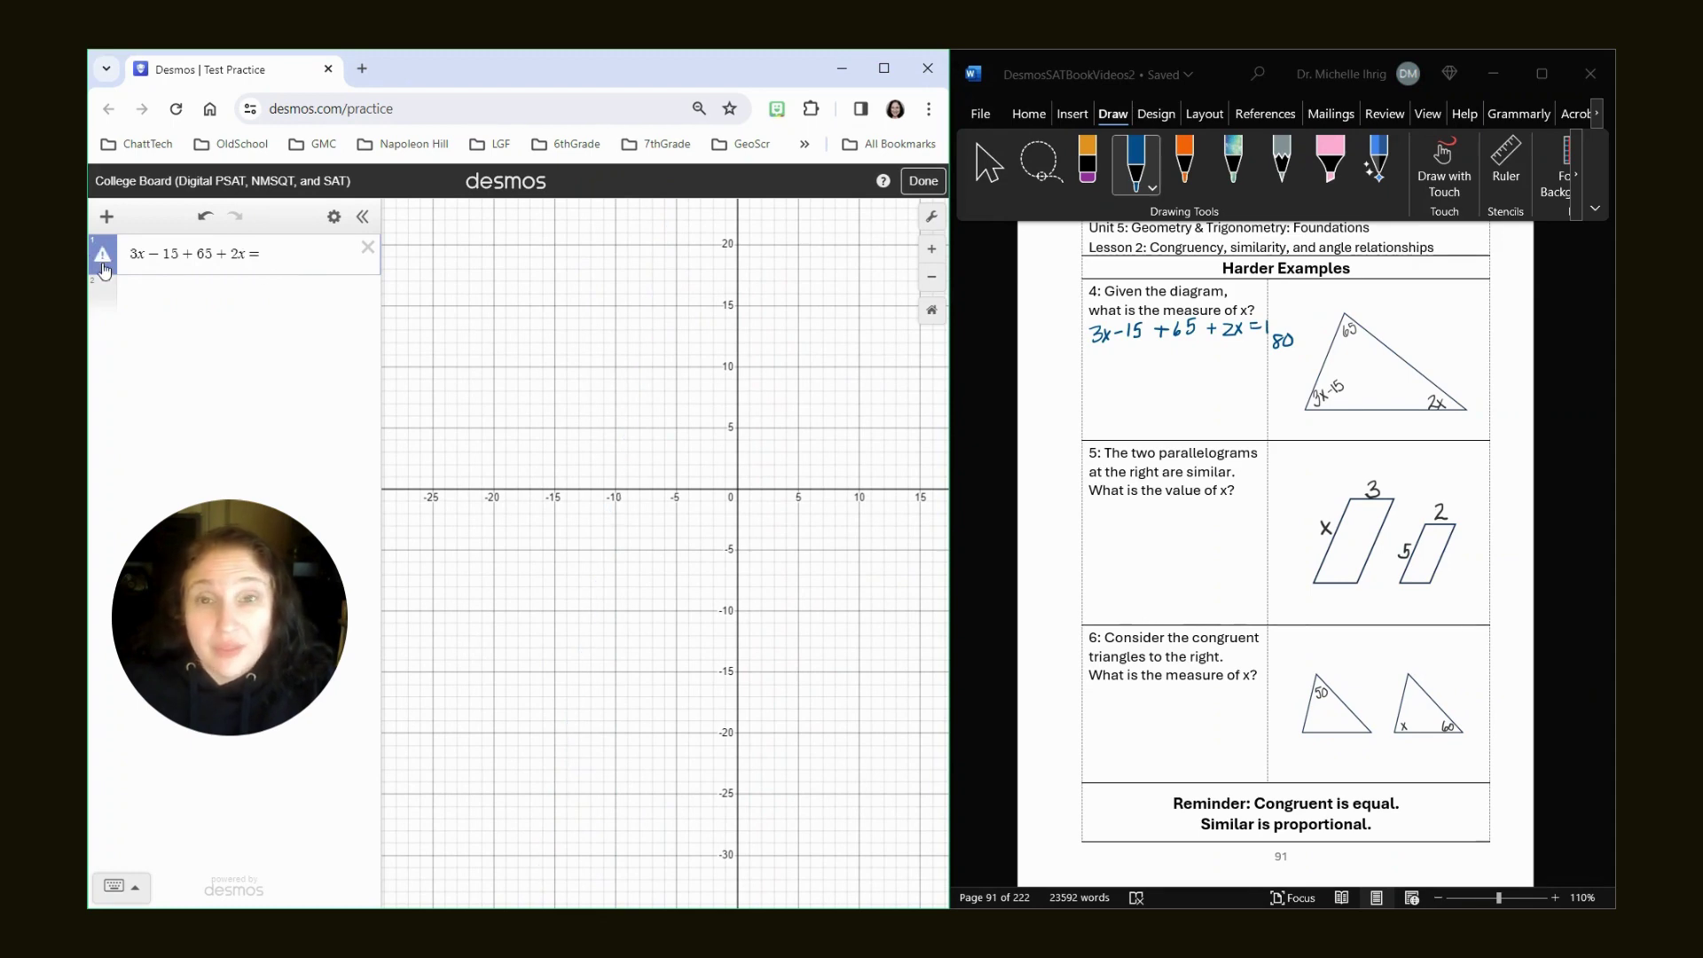
mouse_move(110, 275)
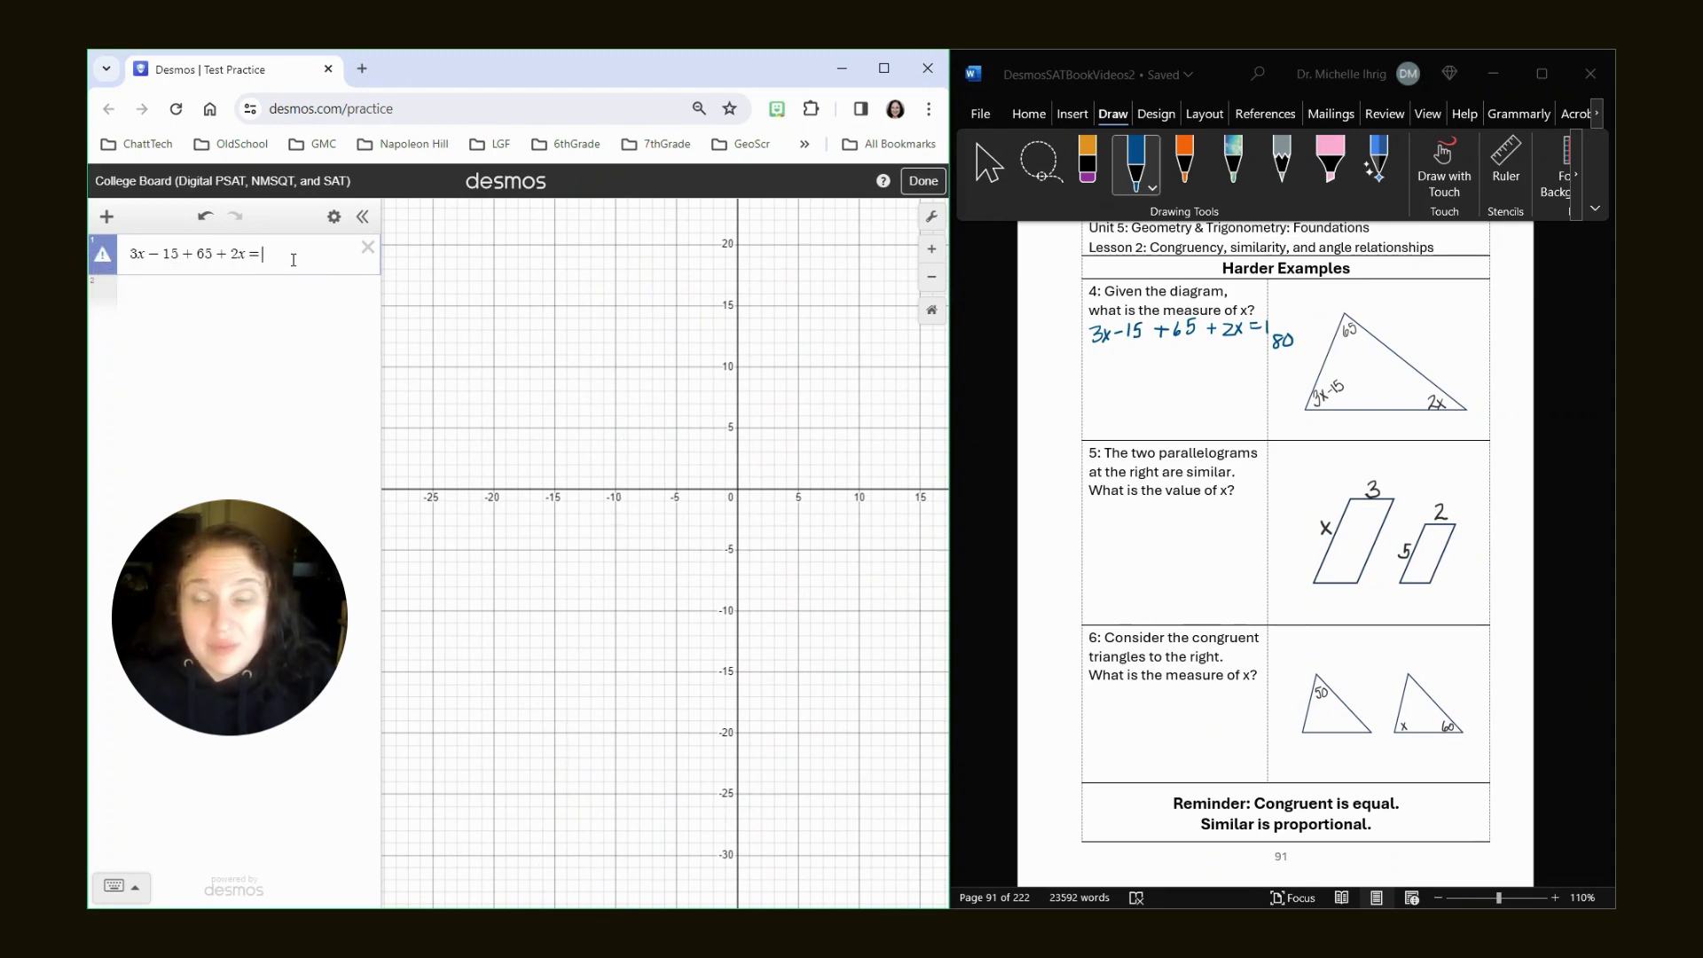
text(180)
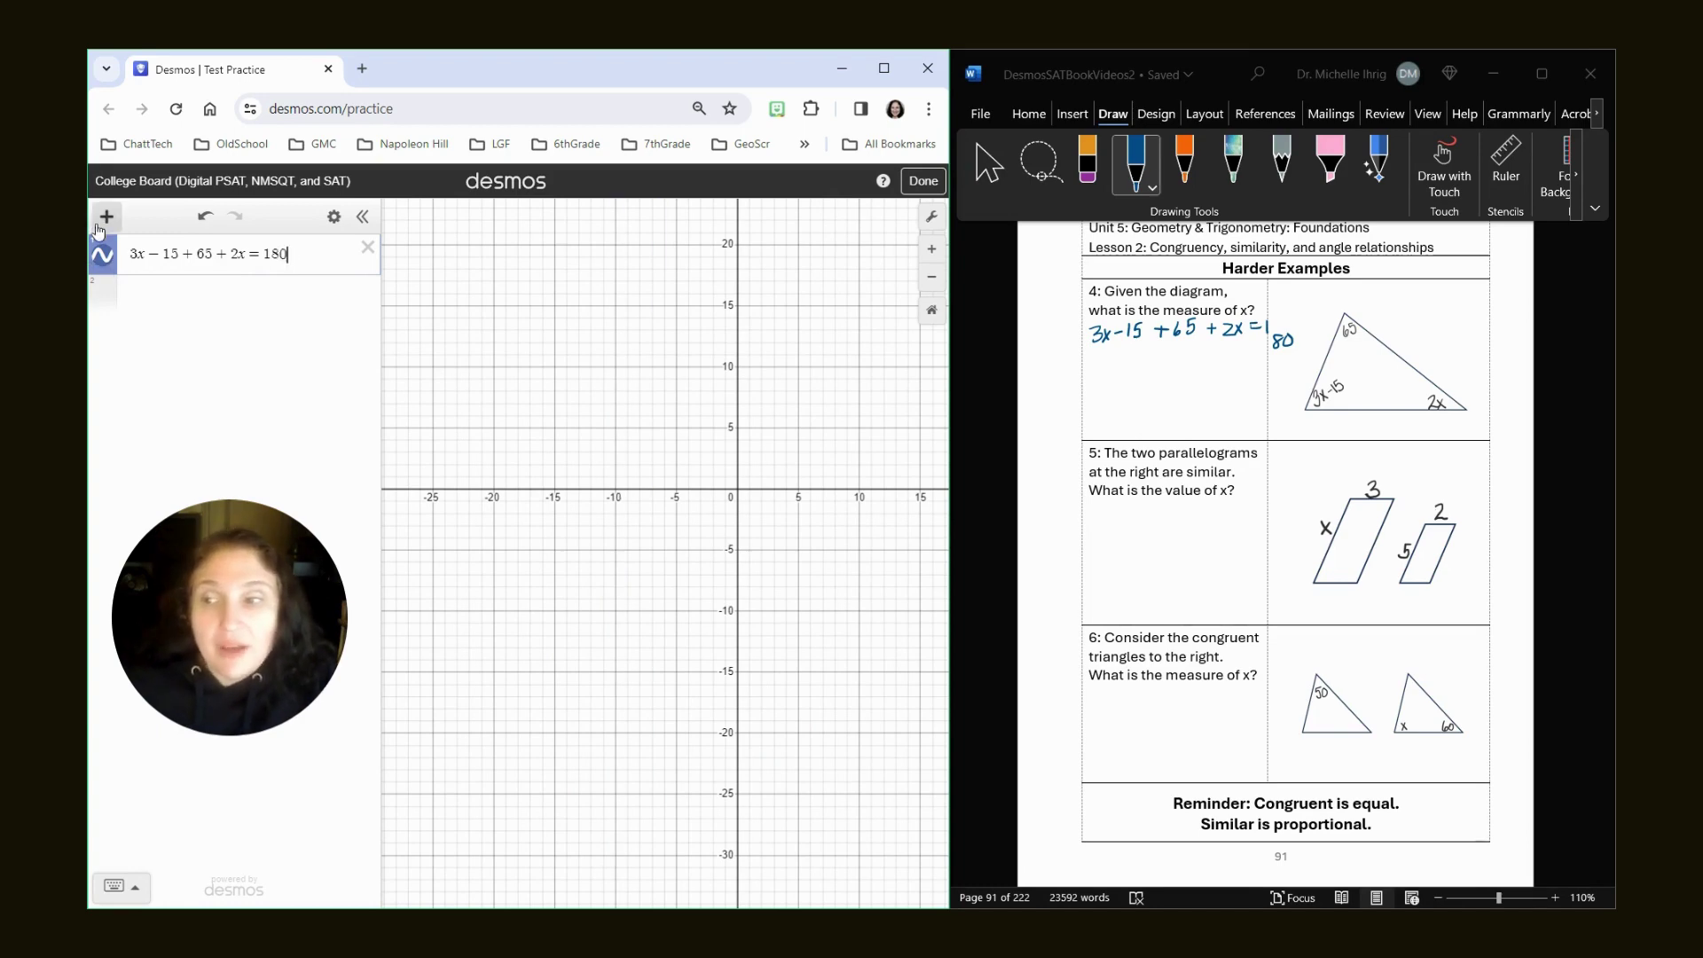
Bring the vertical solution line into view and label its point (26, 0)
scroll(753, 474, down, 2)
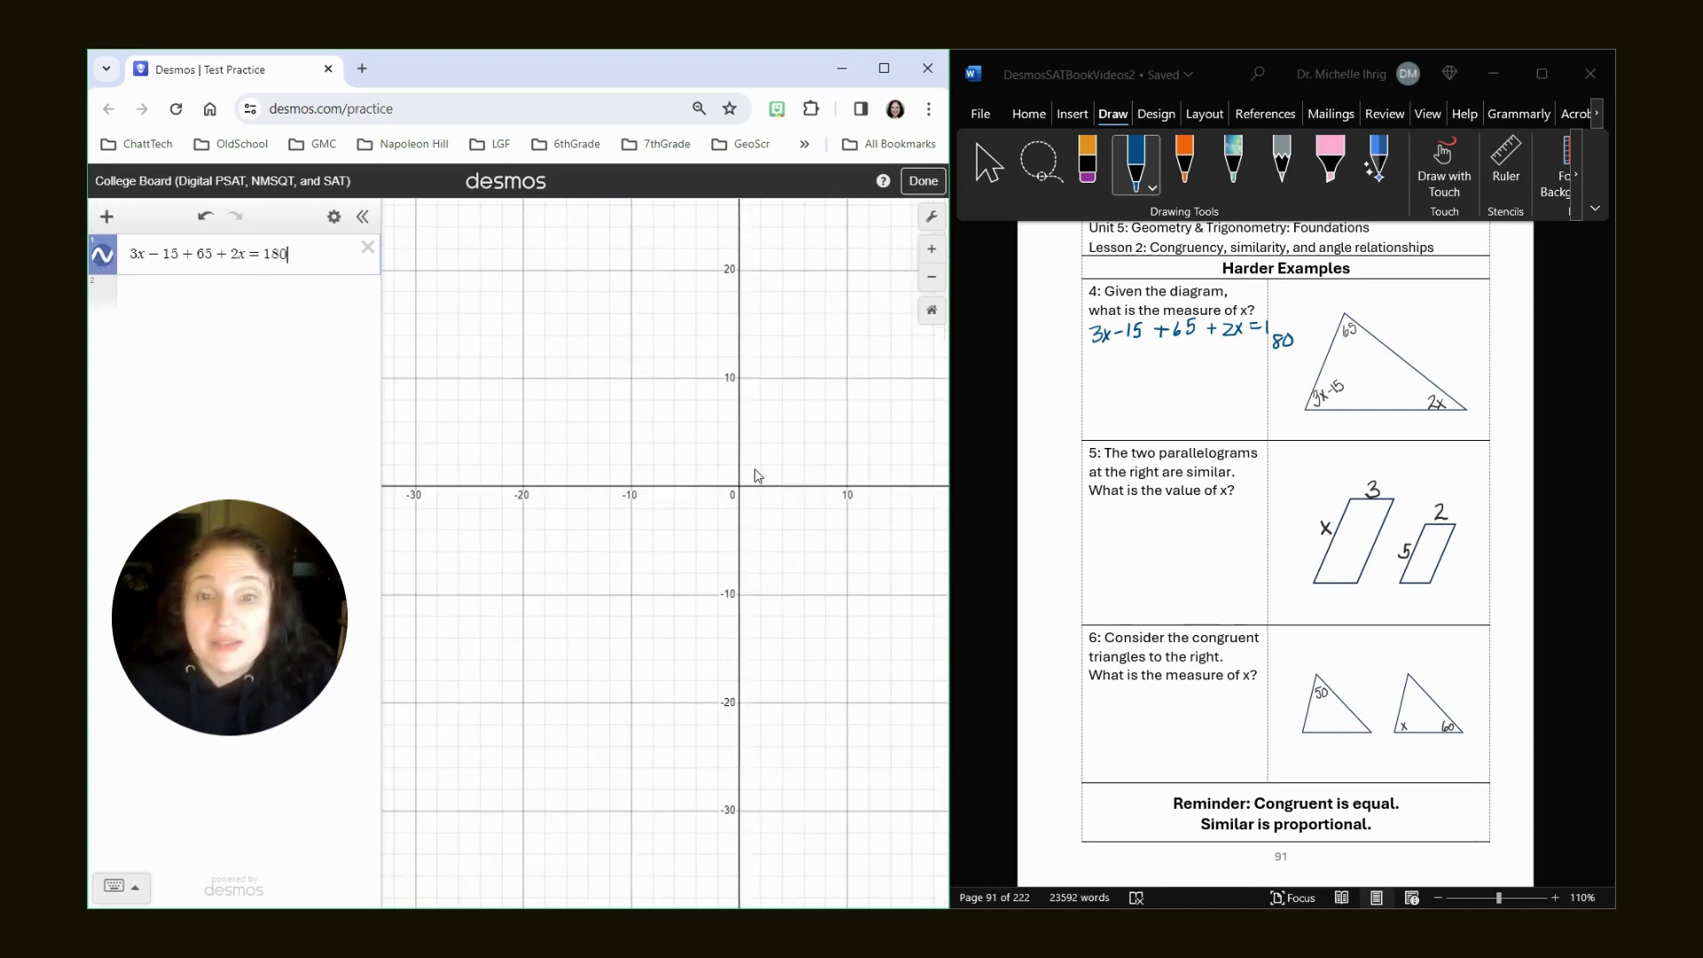
drag(753, 475, 635, 441)
click(880, 462)
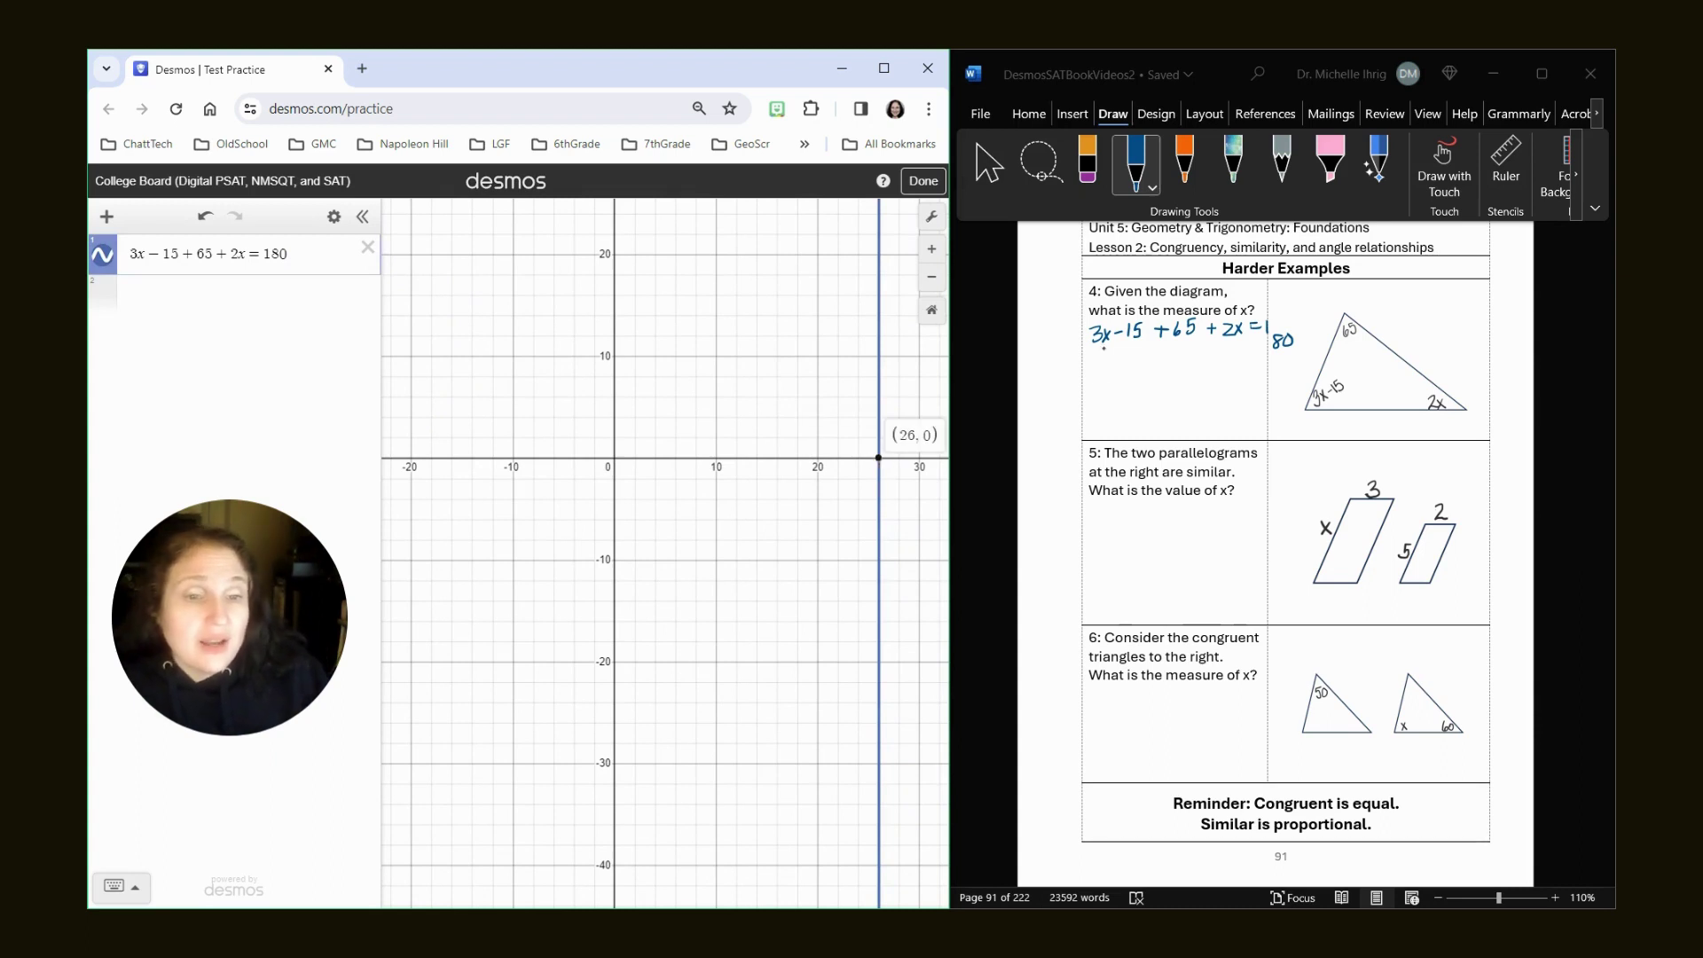
Ink the solution x = 26 under the equation on the worksheet
drag(1099, 383, 1112, 400)
mouse_move(1111, 382)
mouse_down()
mouse_move(1099, 401)
mouse_move(1155, 383)
mouse_up()
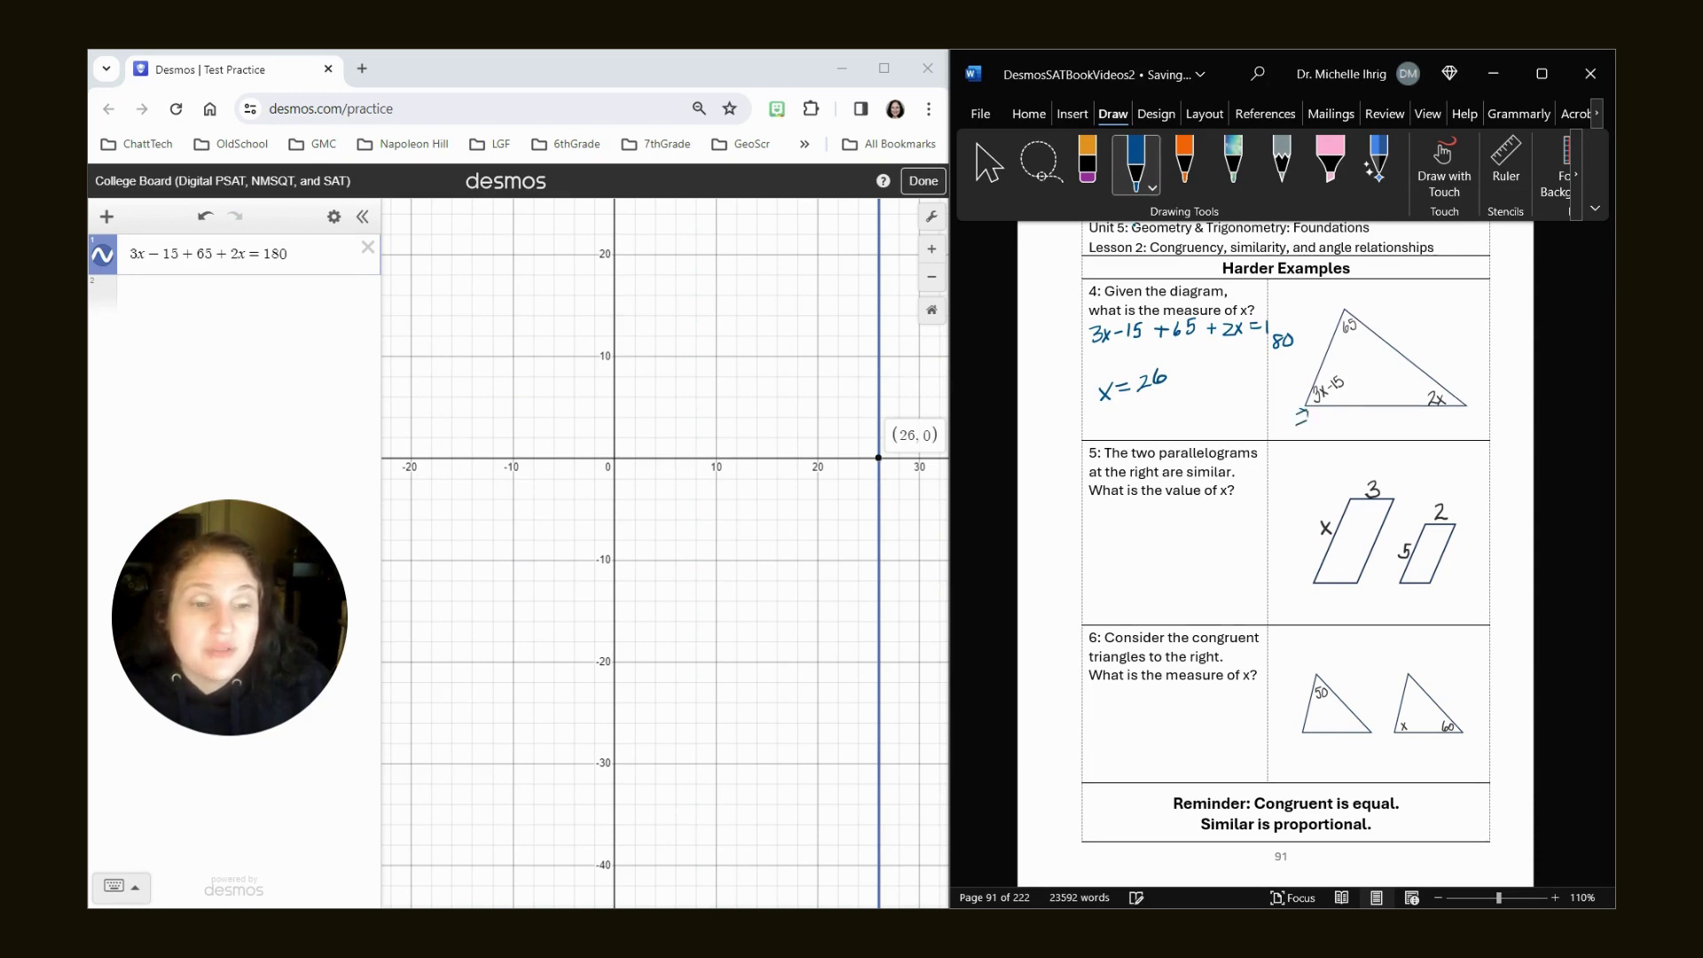
drag(1296, 413, 1307, 424)
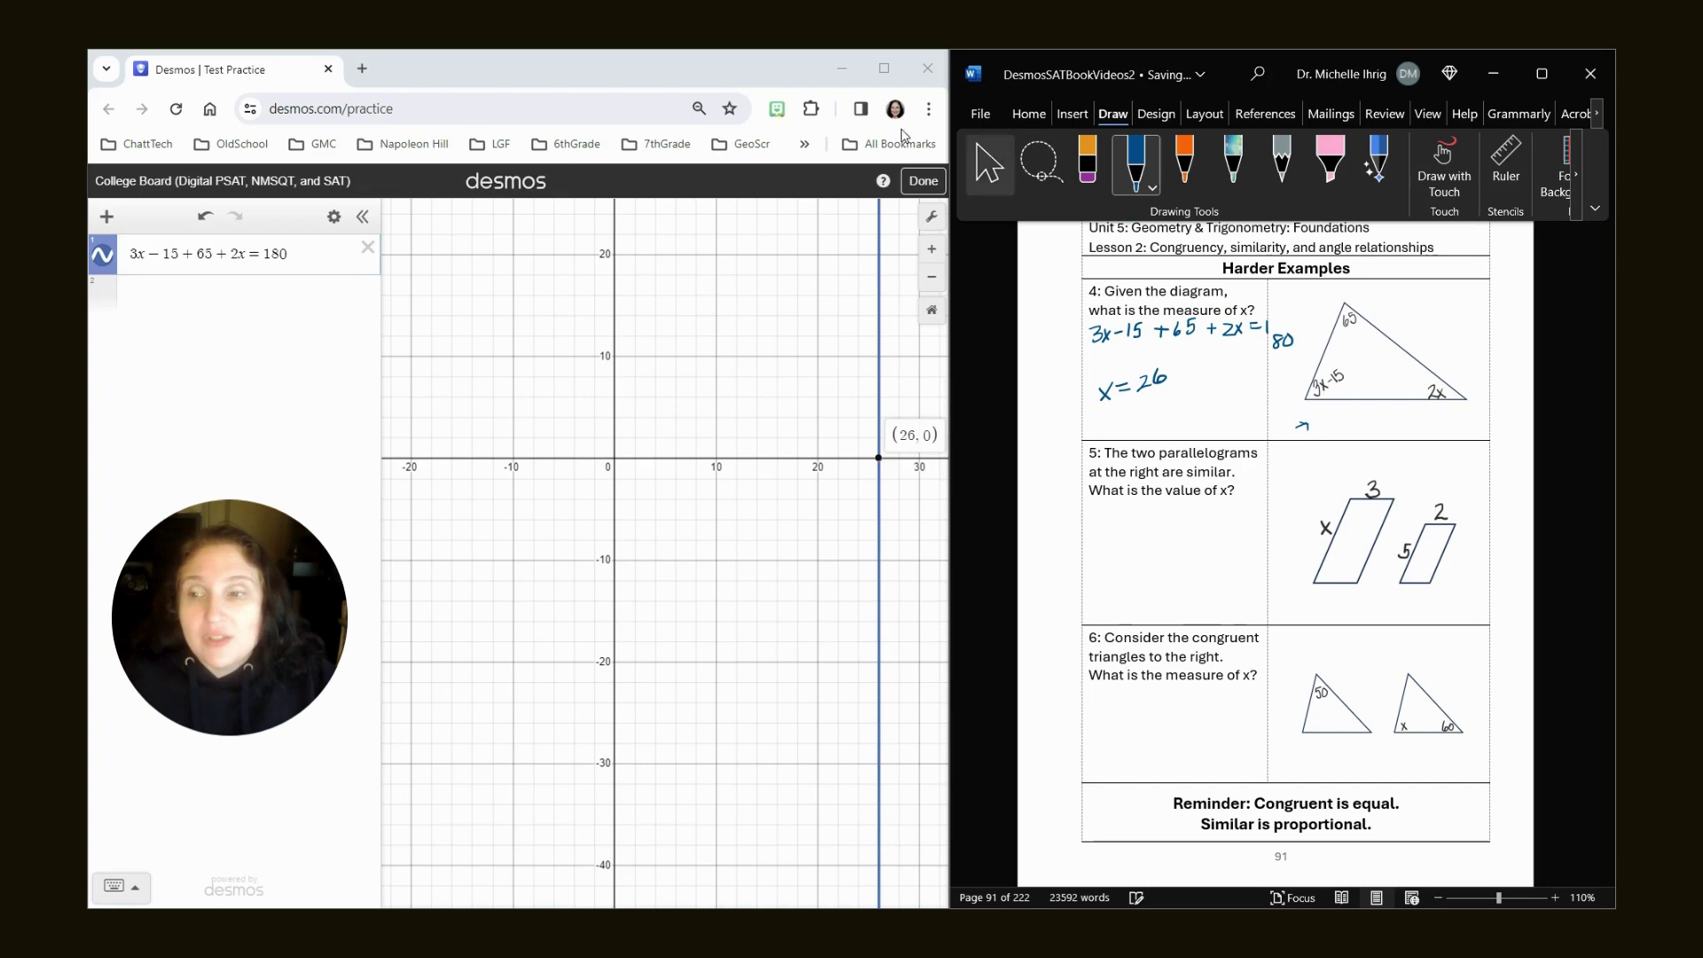
Enter 3a − 15 in Desmos with a slider set to a = 26, giving 63
click(189, 290)
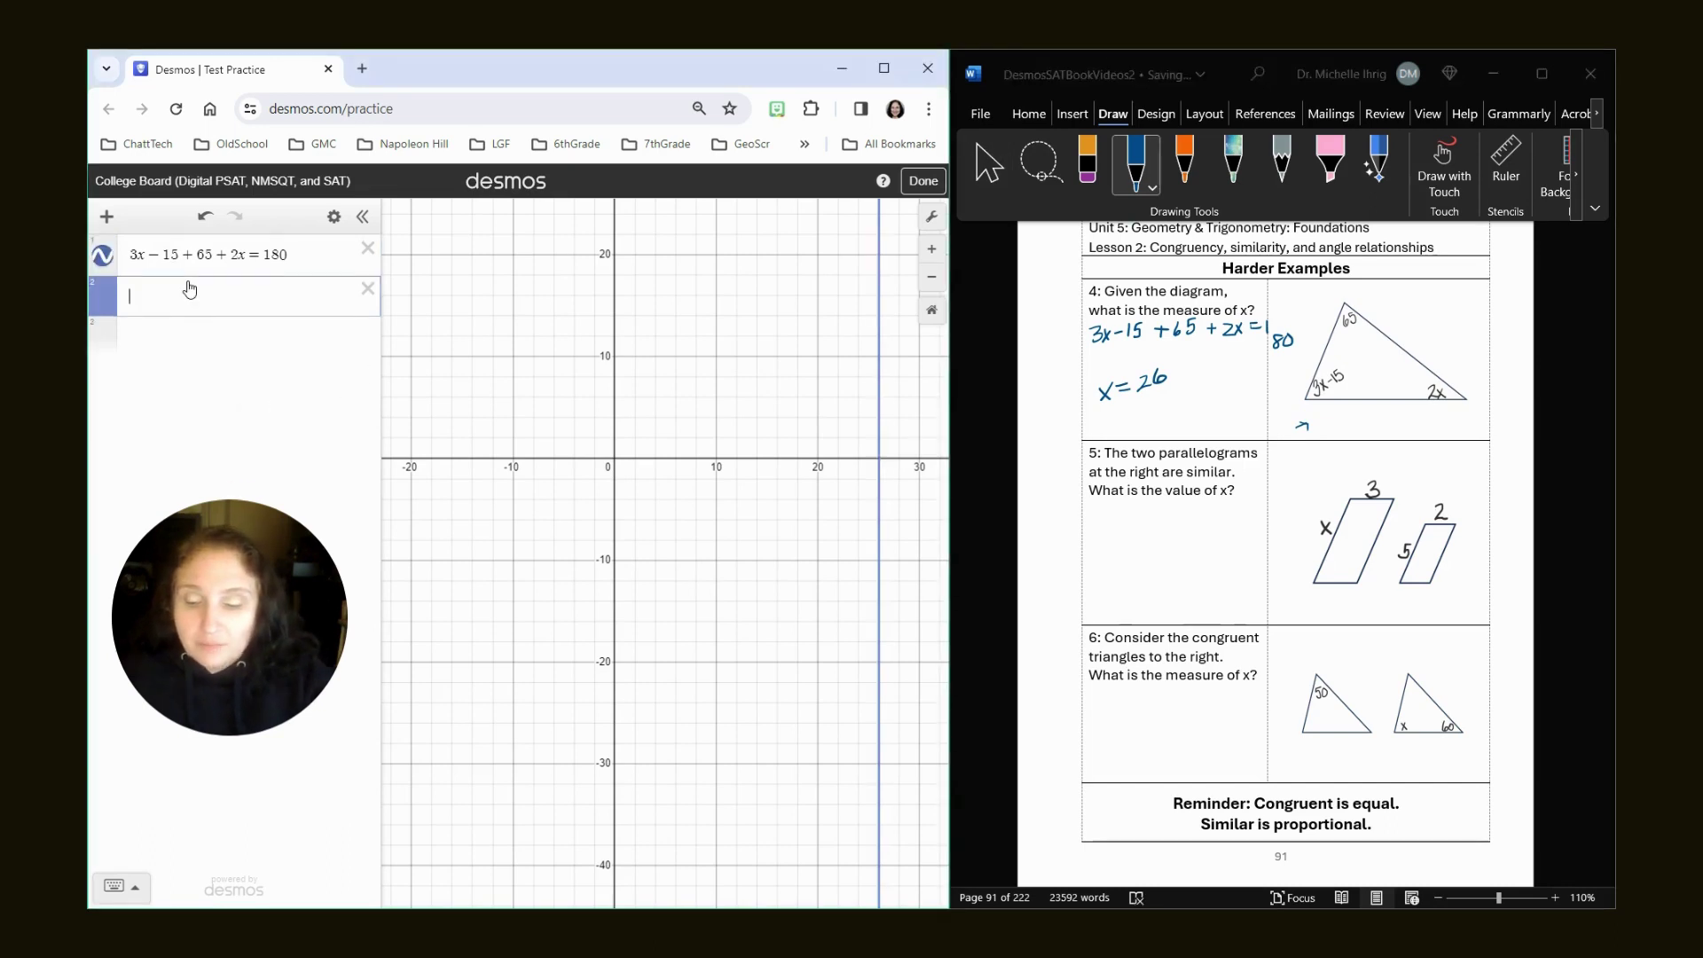
text(3x-15)
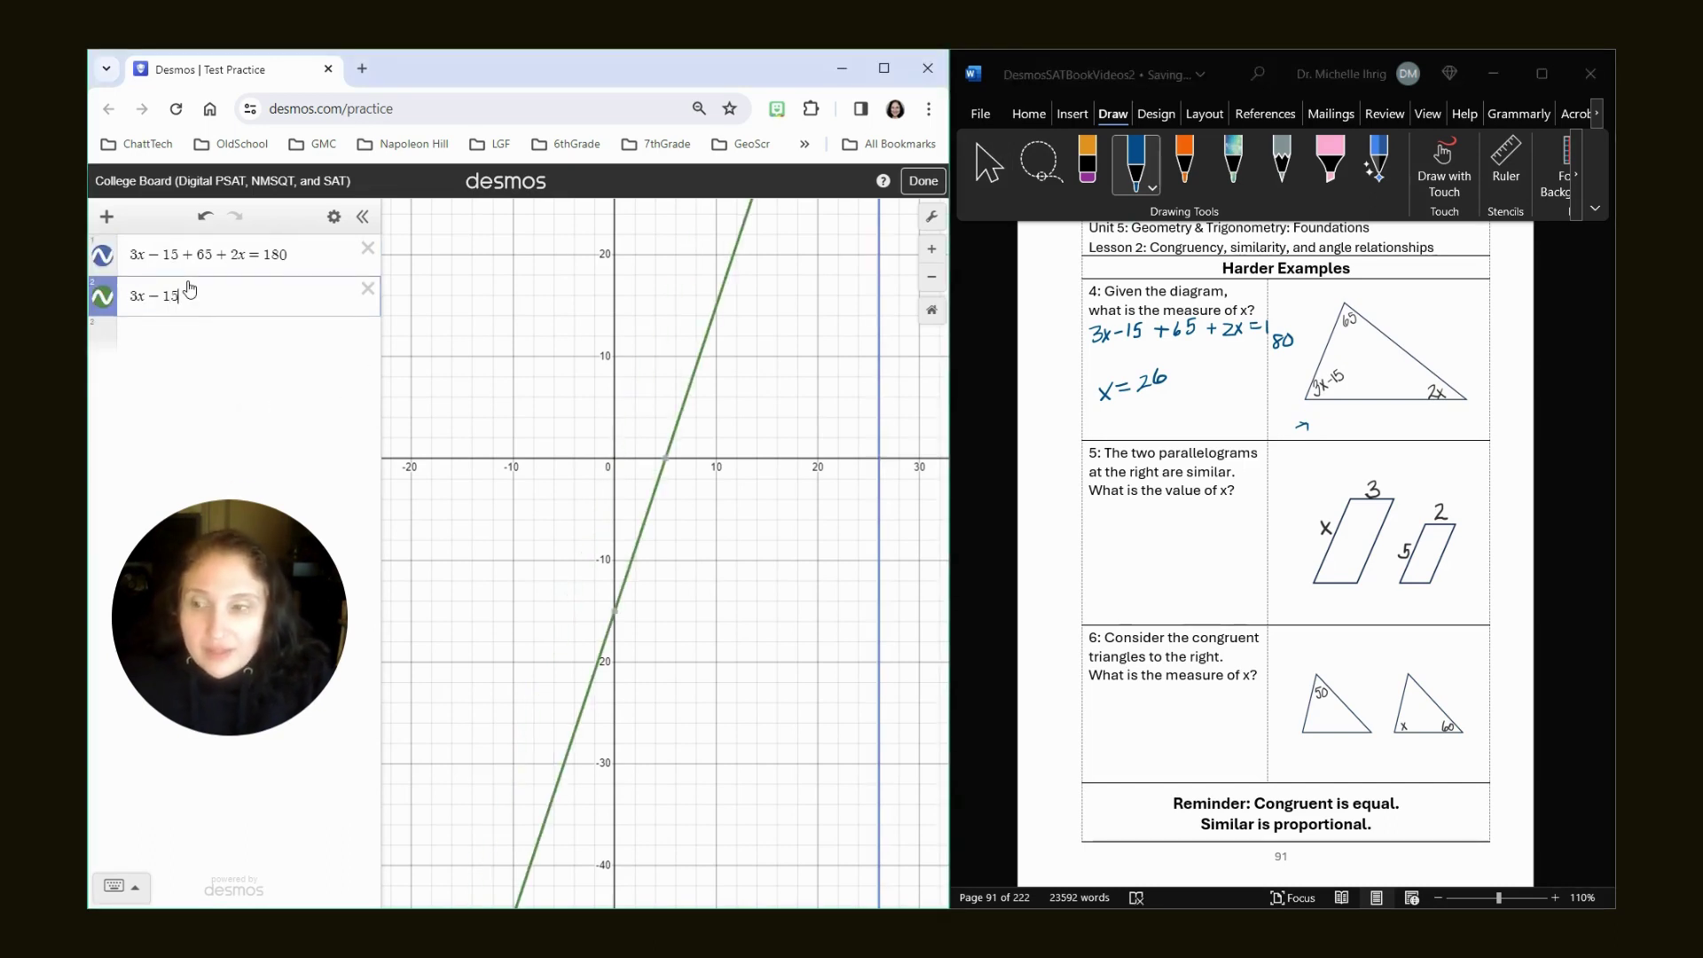
double_click(142, 296)
text(a)
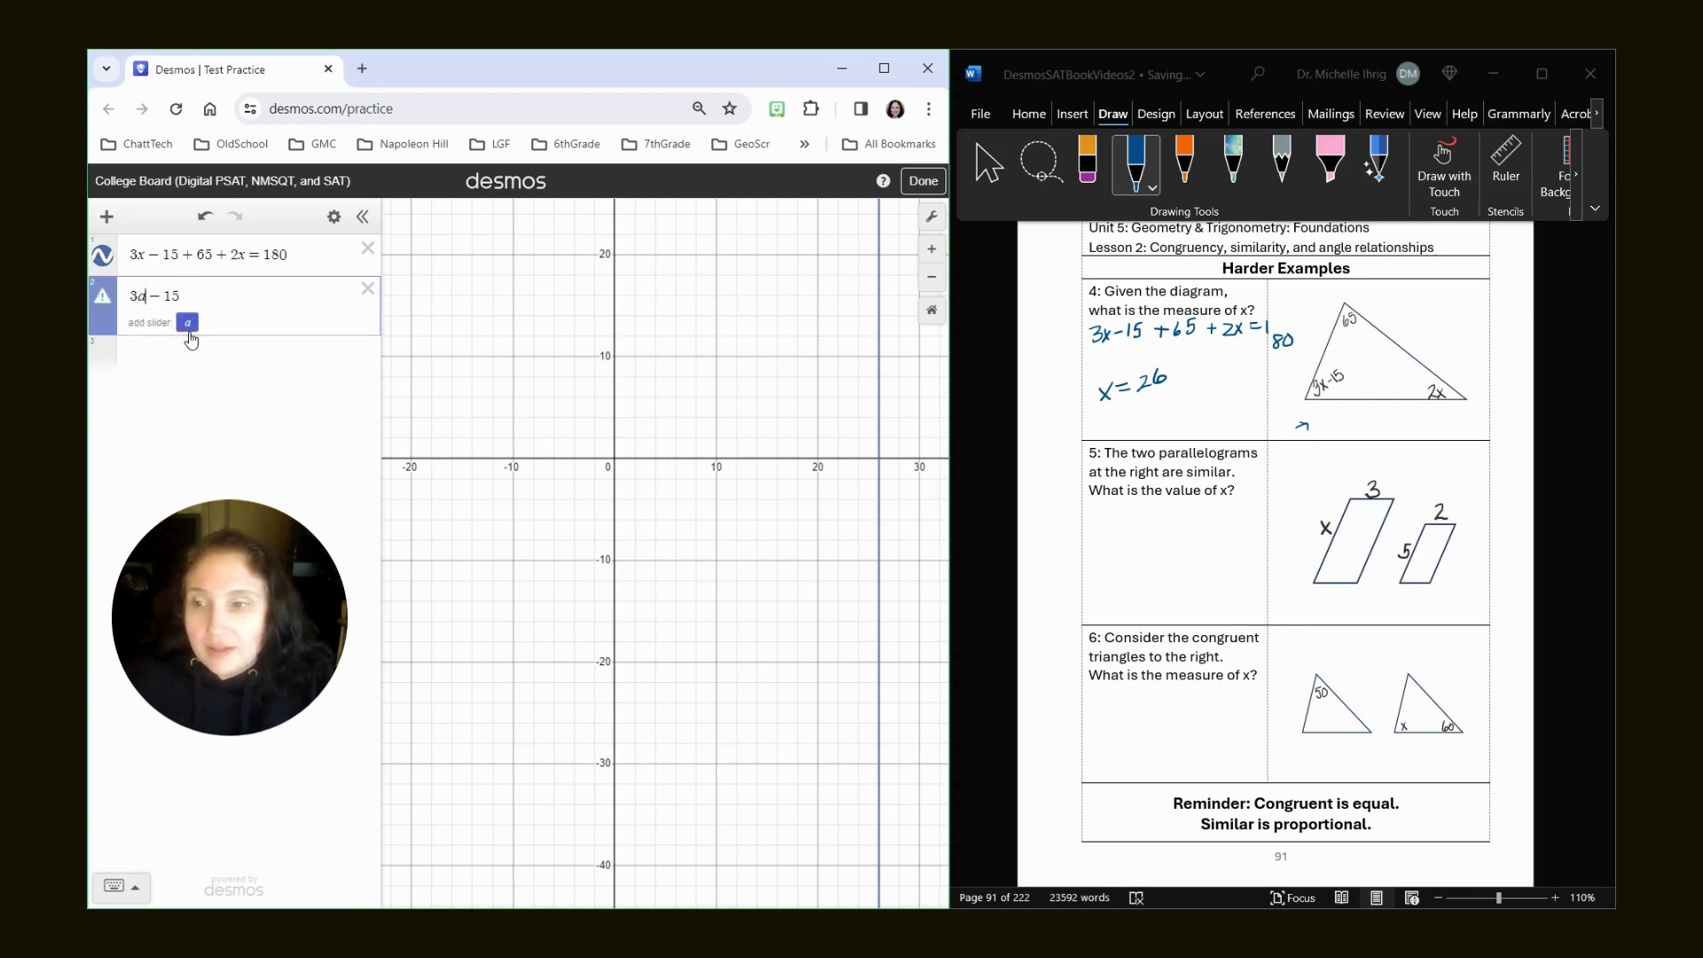
click(182, 322)
click(186, 352)
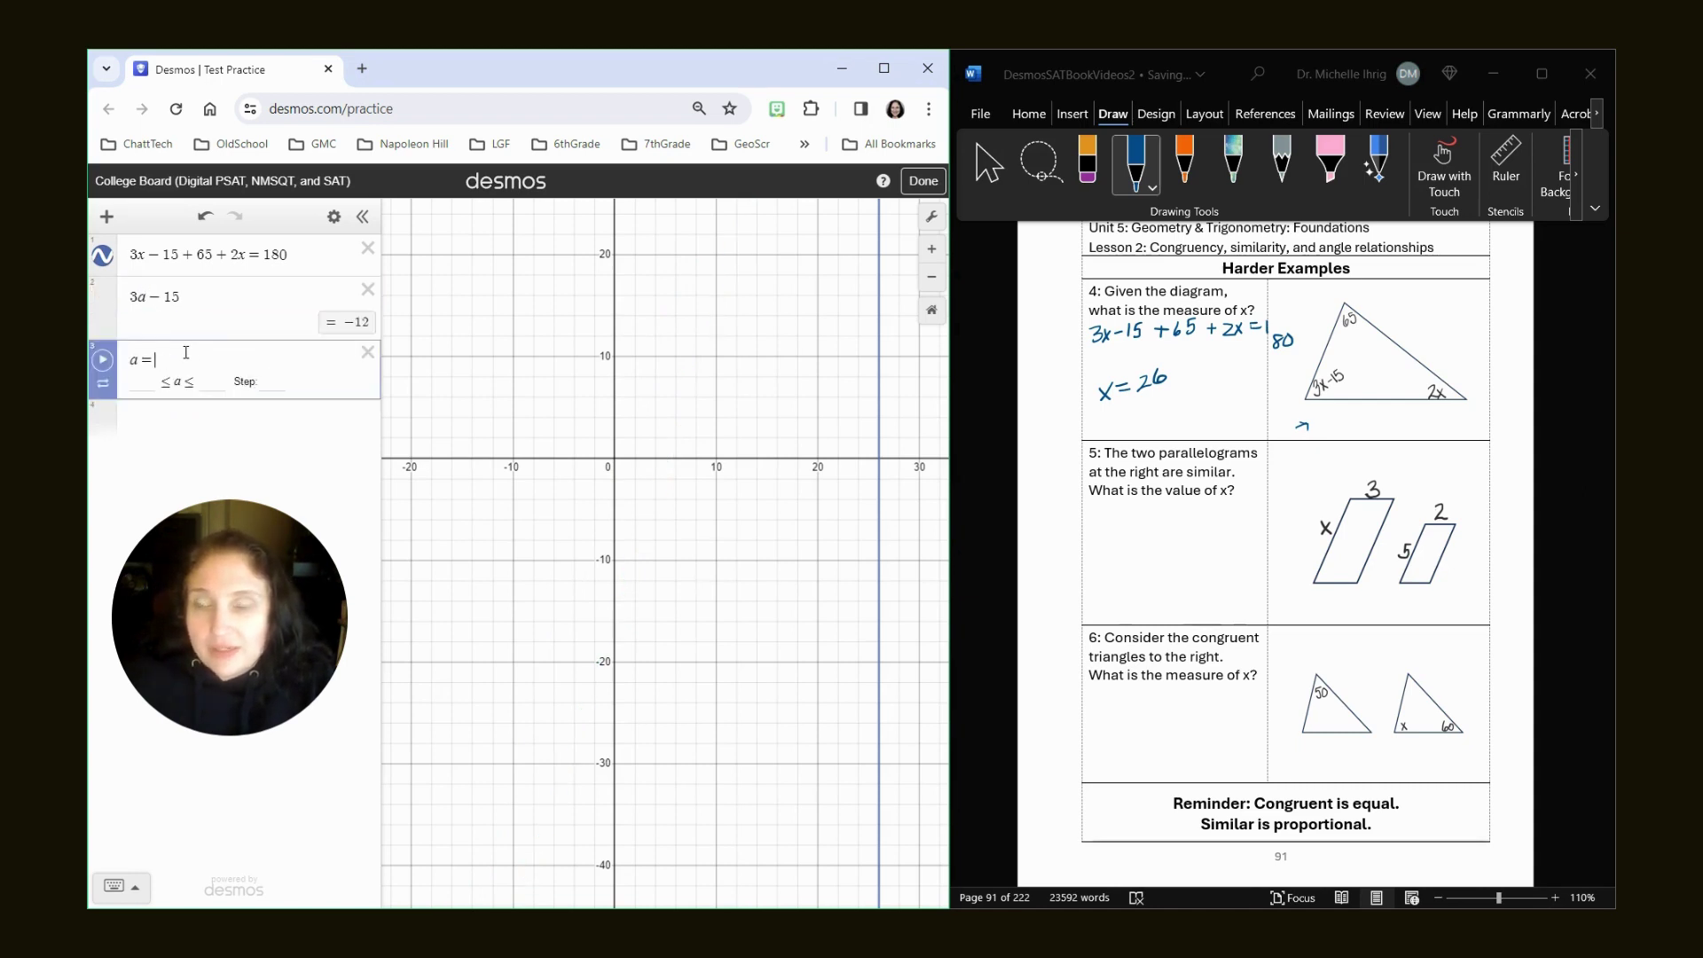
key(BackSpace)
text(26)
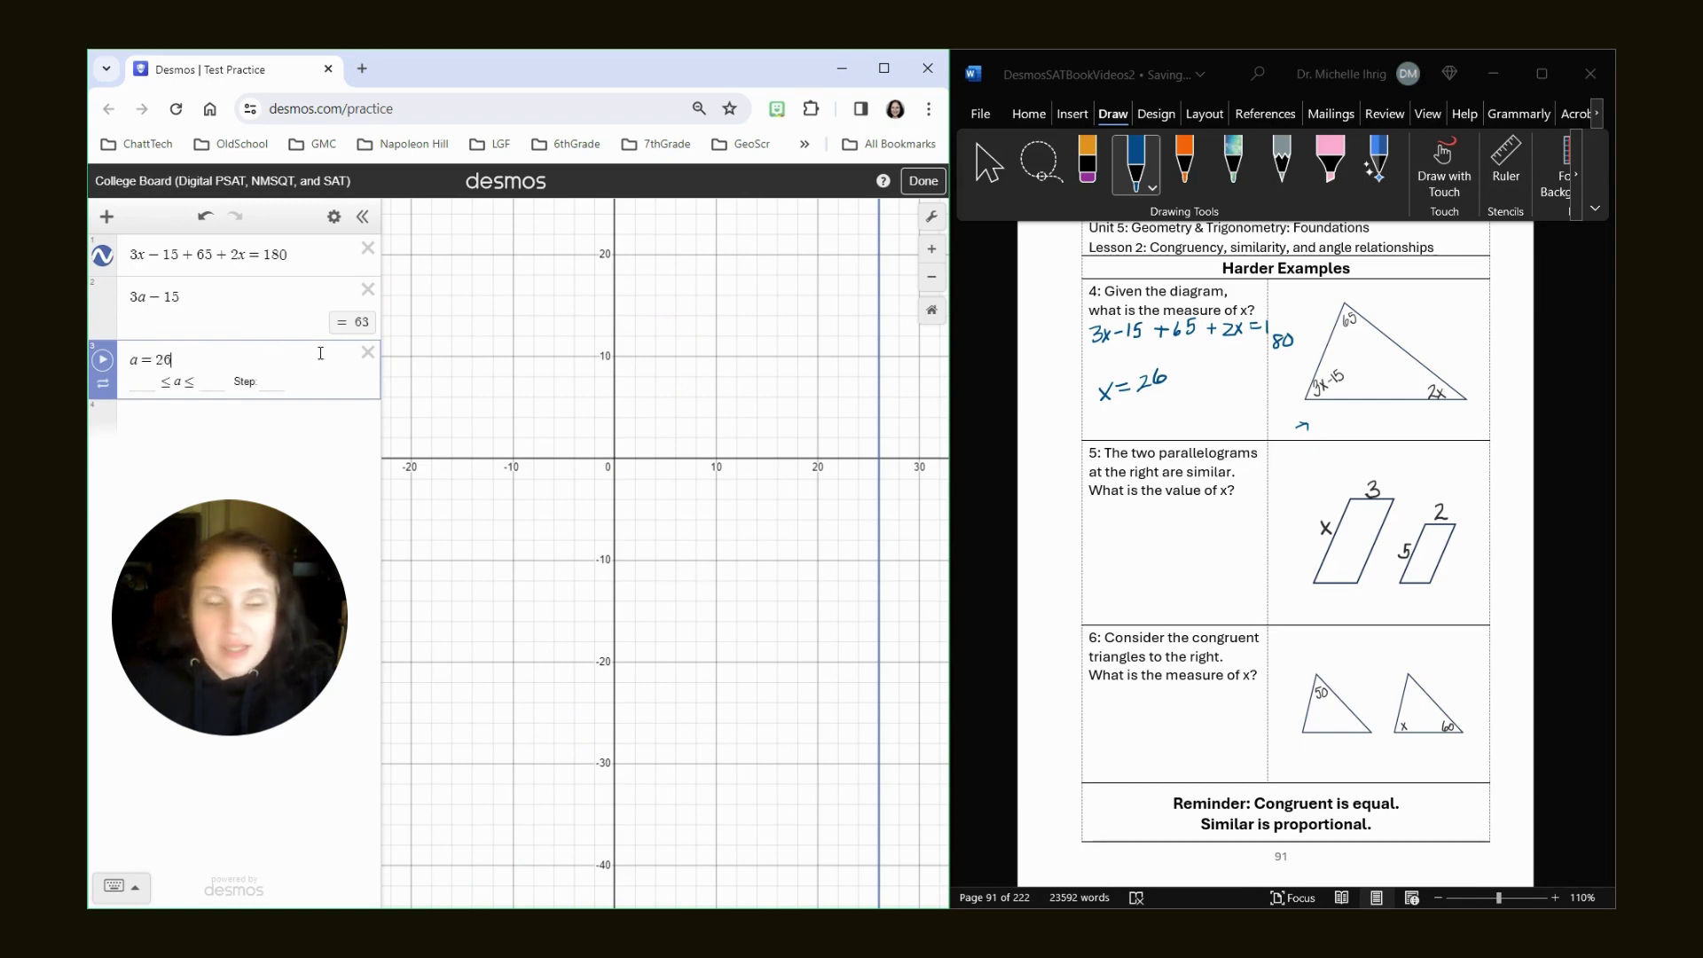
Evaluate 2a as 52 and label the 2x angle 52 on the worksheet
click(265, 419)
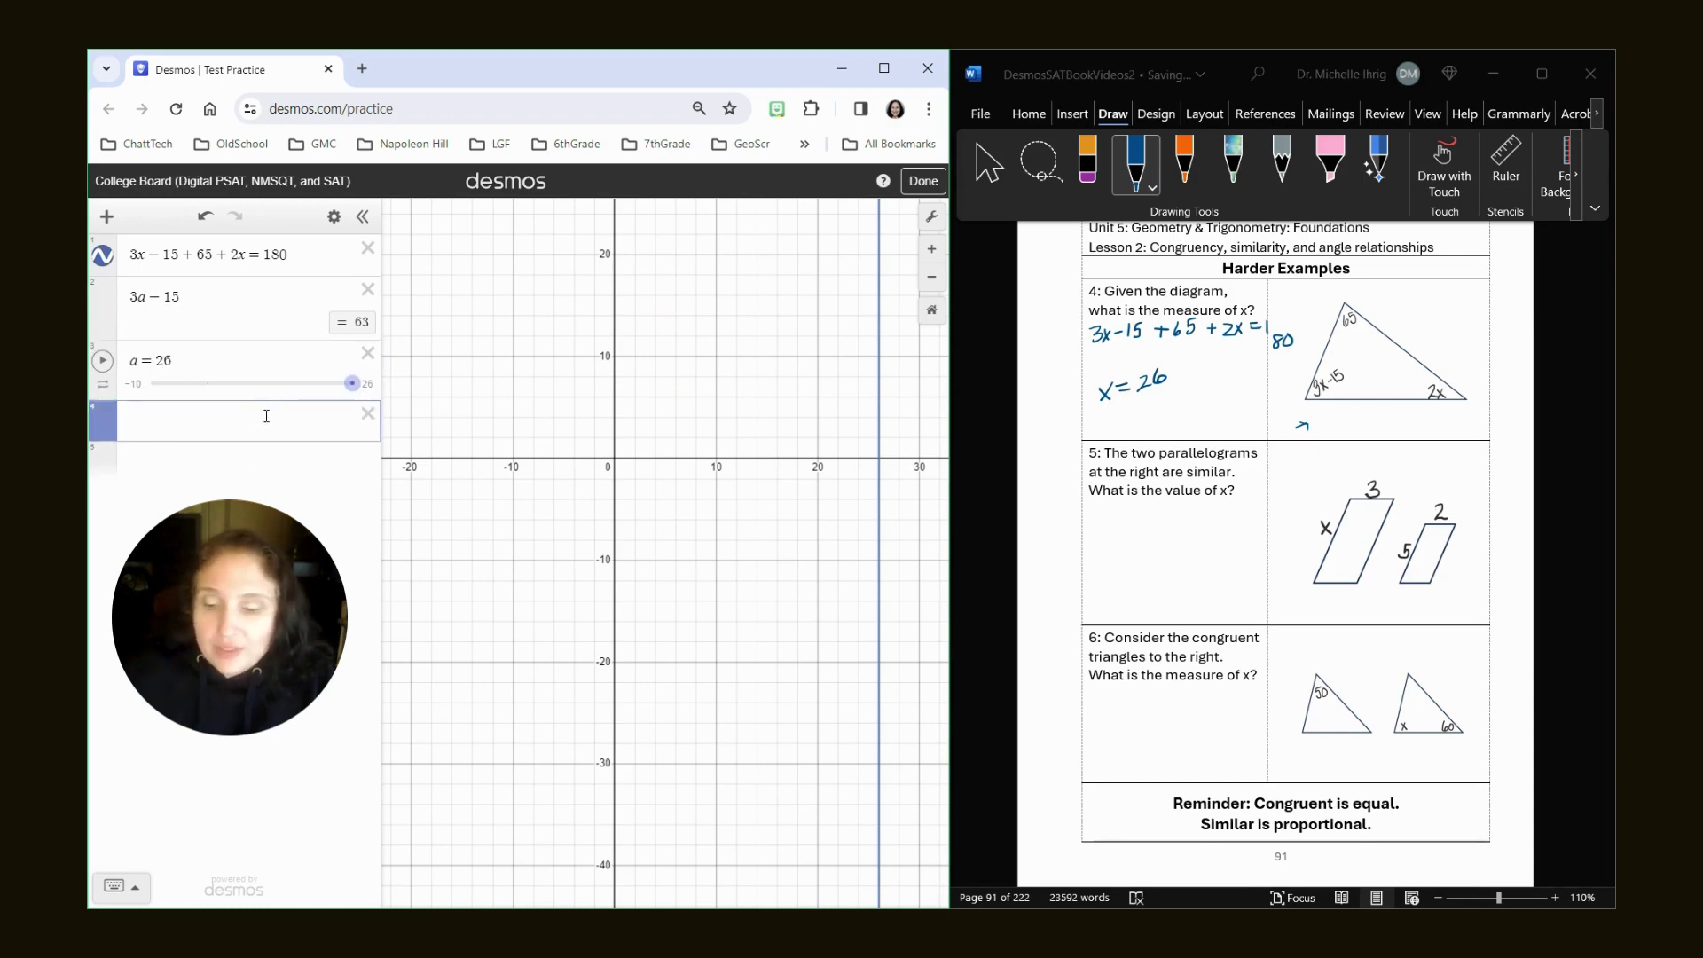
text(2a)
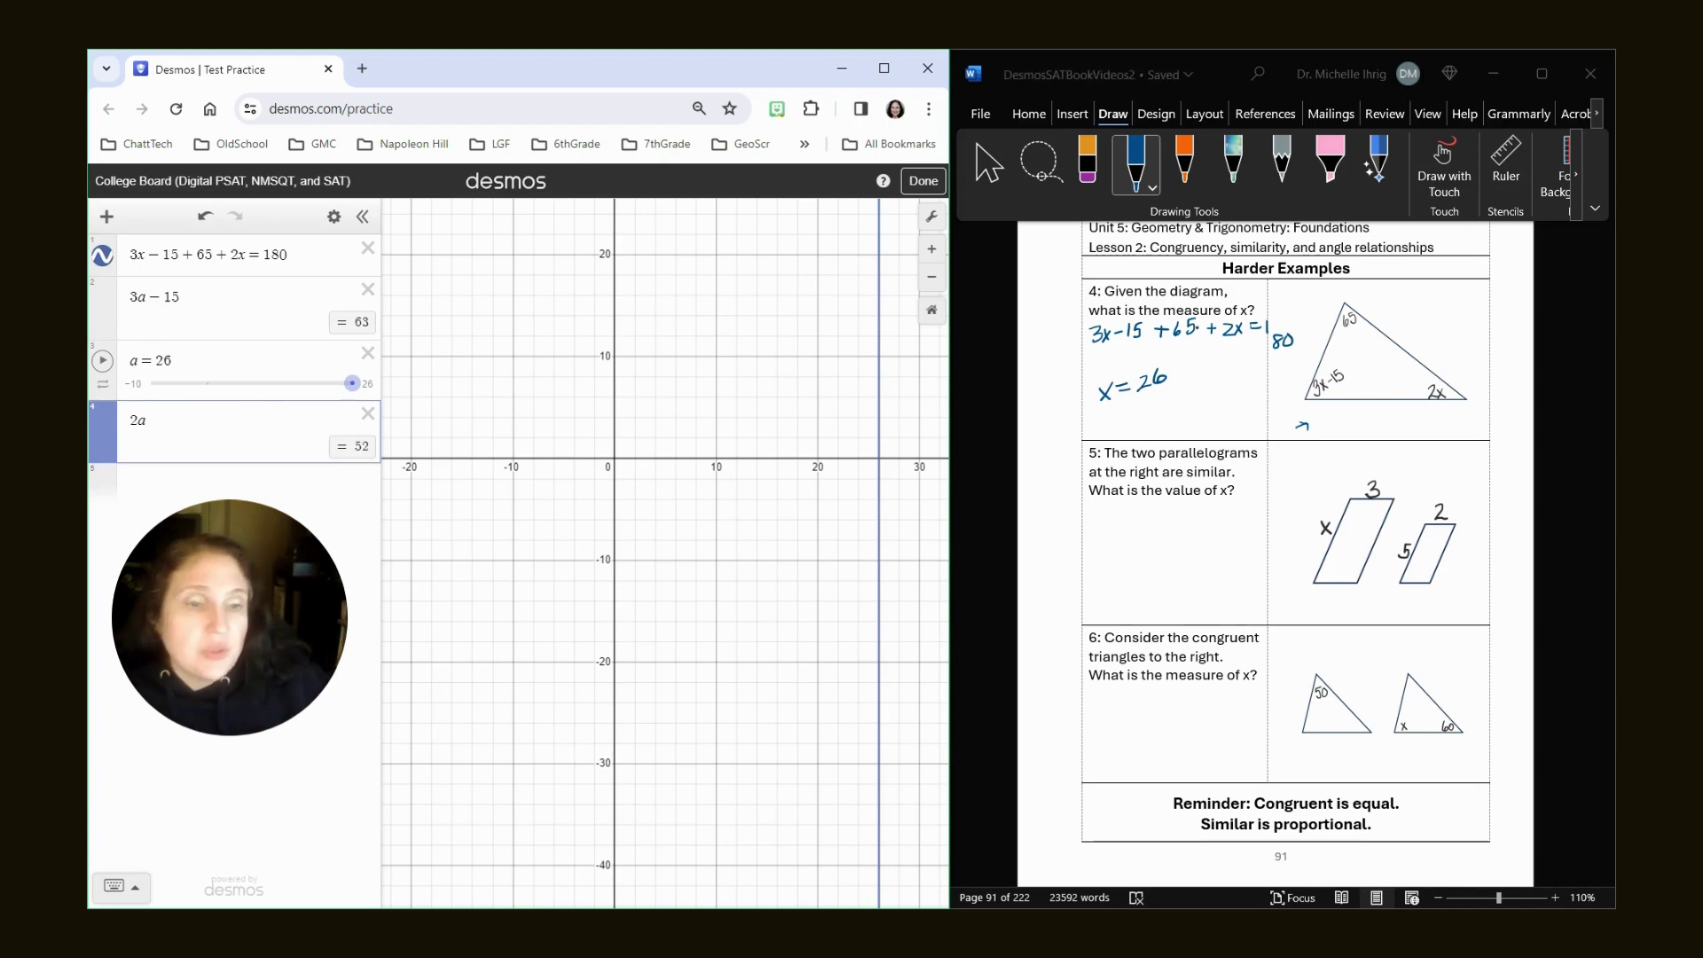
click(1454, 383)
mouse_move(1457, 376)
mouse_down()
mouse_move(1448, 391)
mouse_move(1464, 388)
mouse_up()
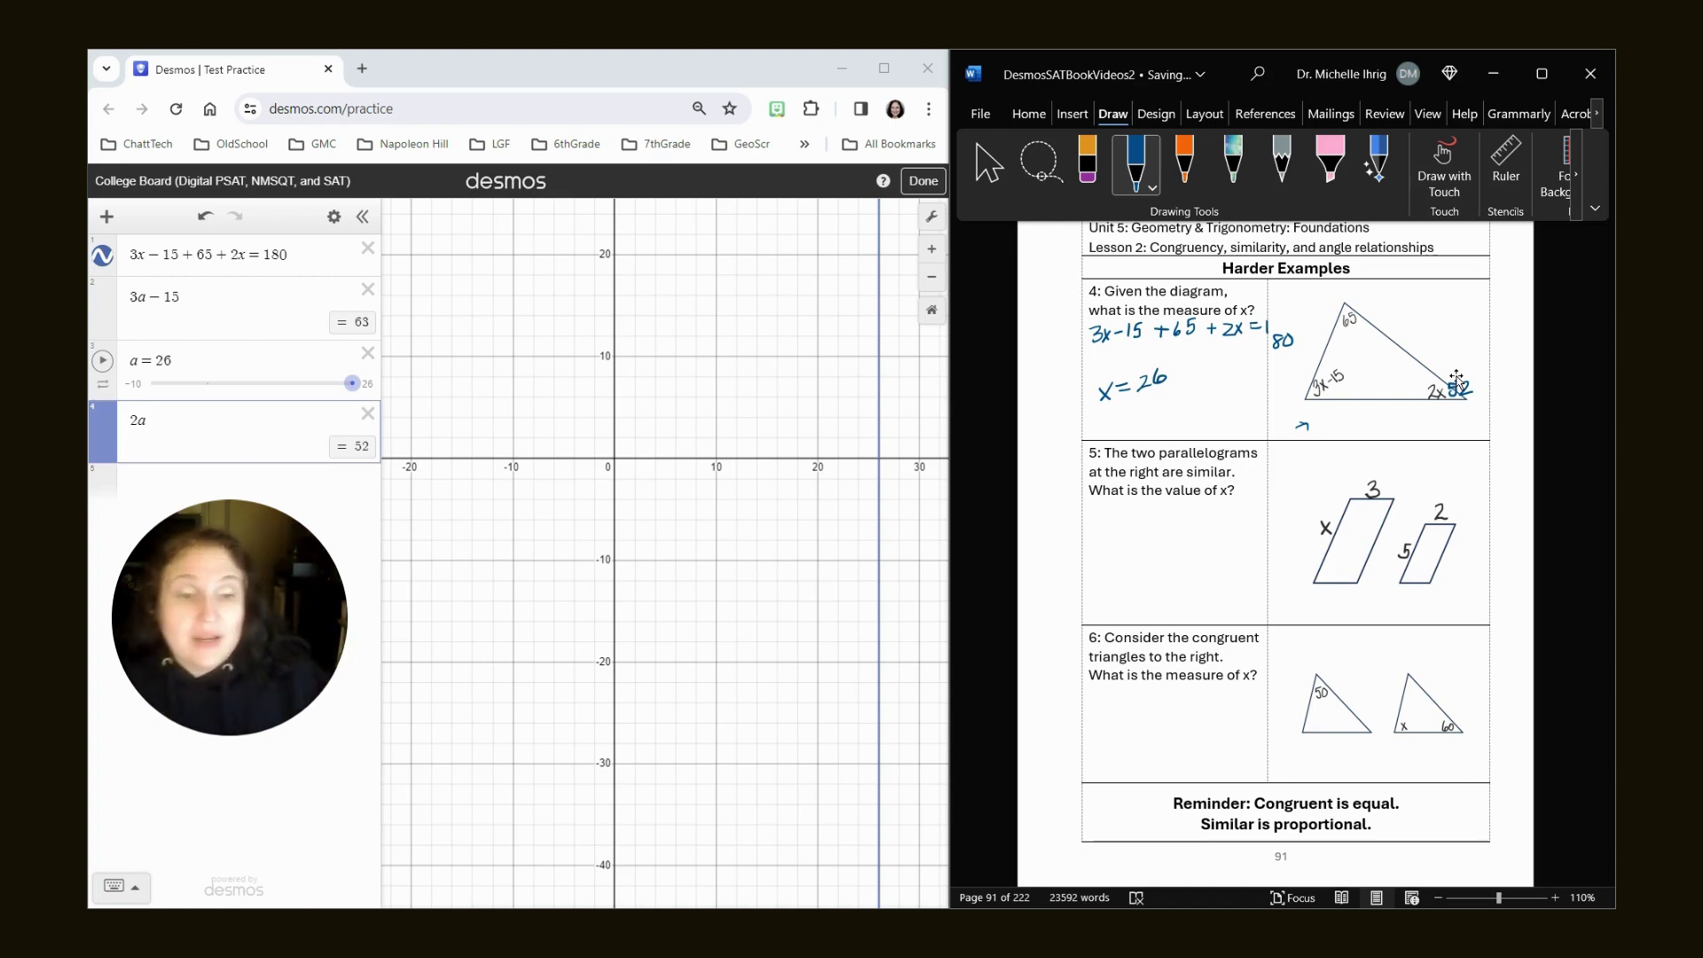
In orange ink, underline 'similar', write 'sides proportional, angles ≅', and tick matching parallelogram sides
click(1185, 164)
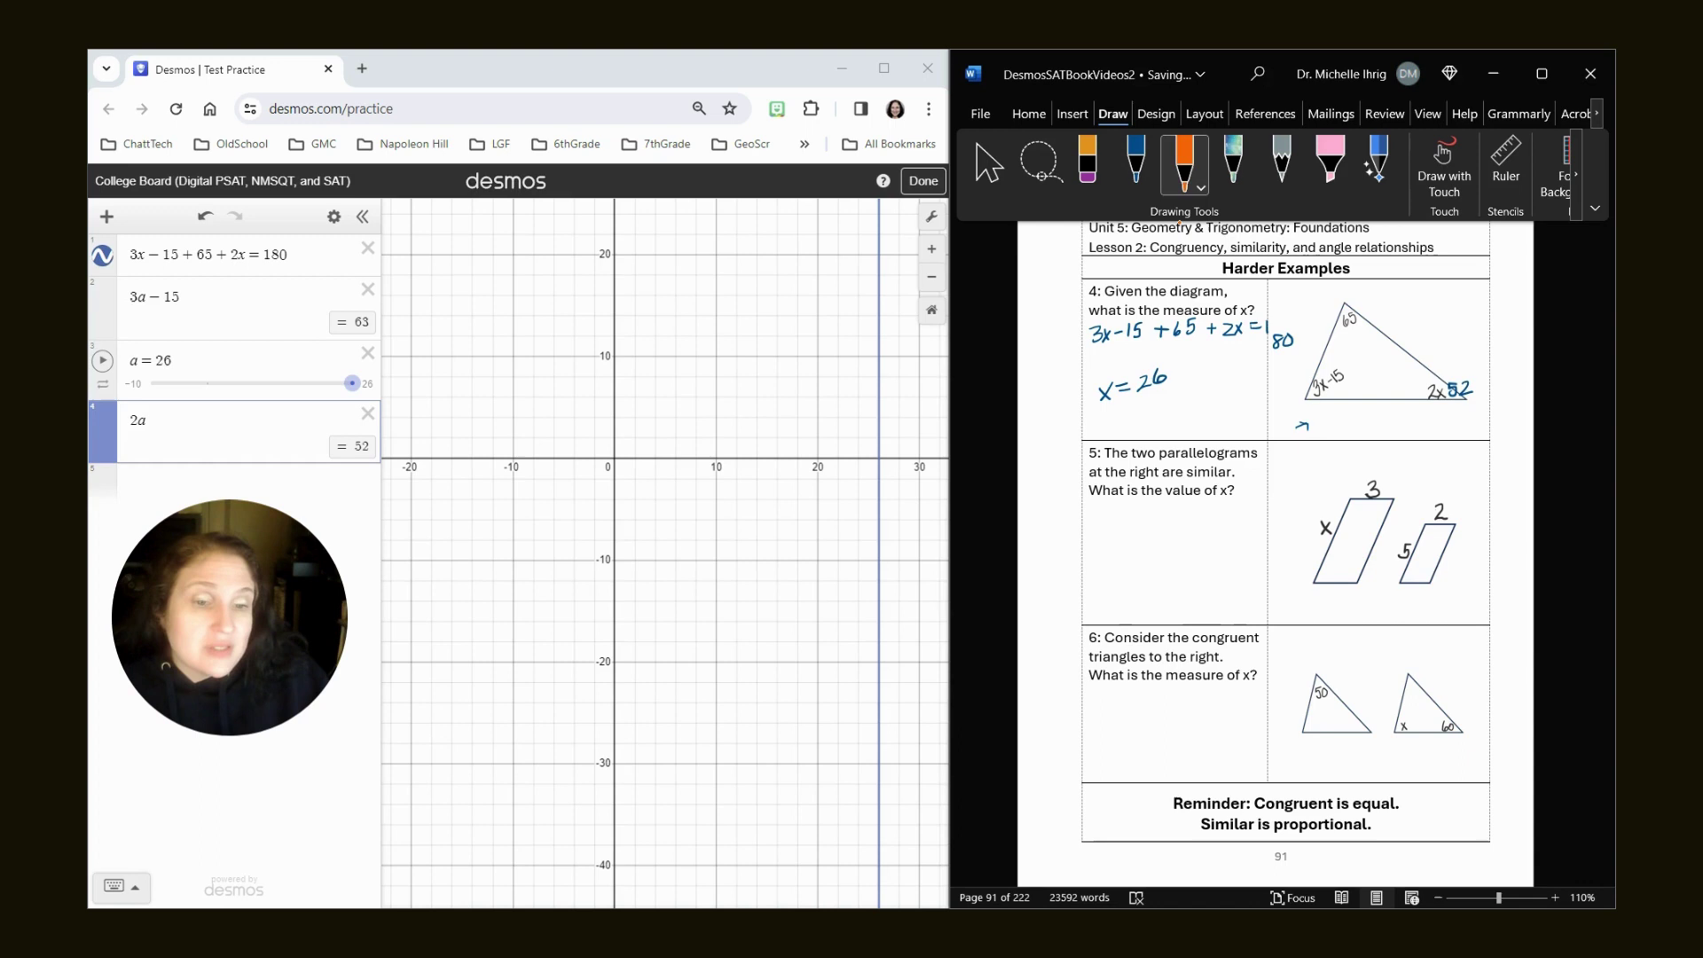
drag(1186, 480, 1233, 479)
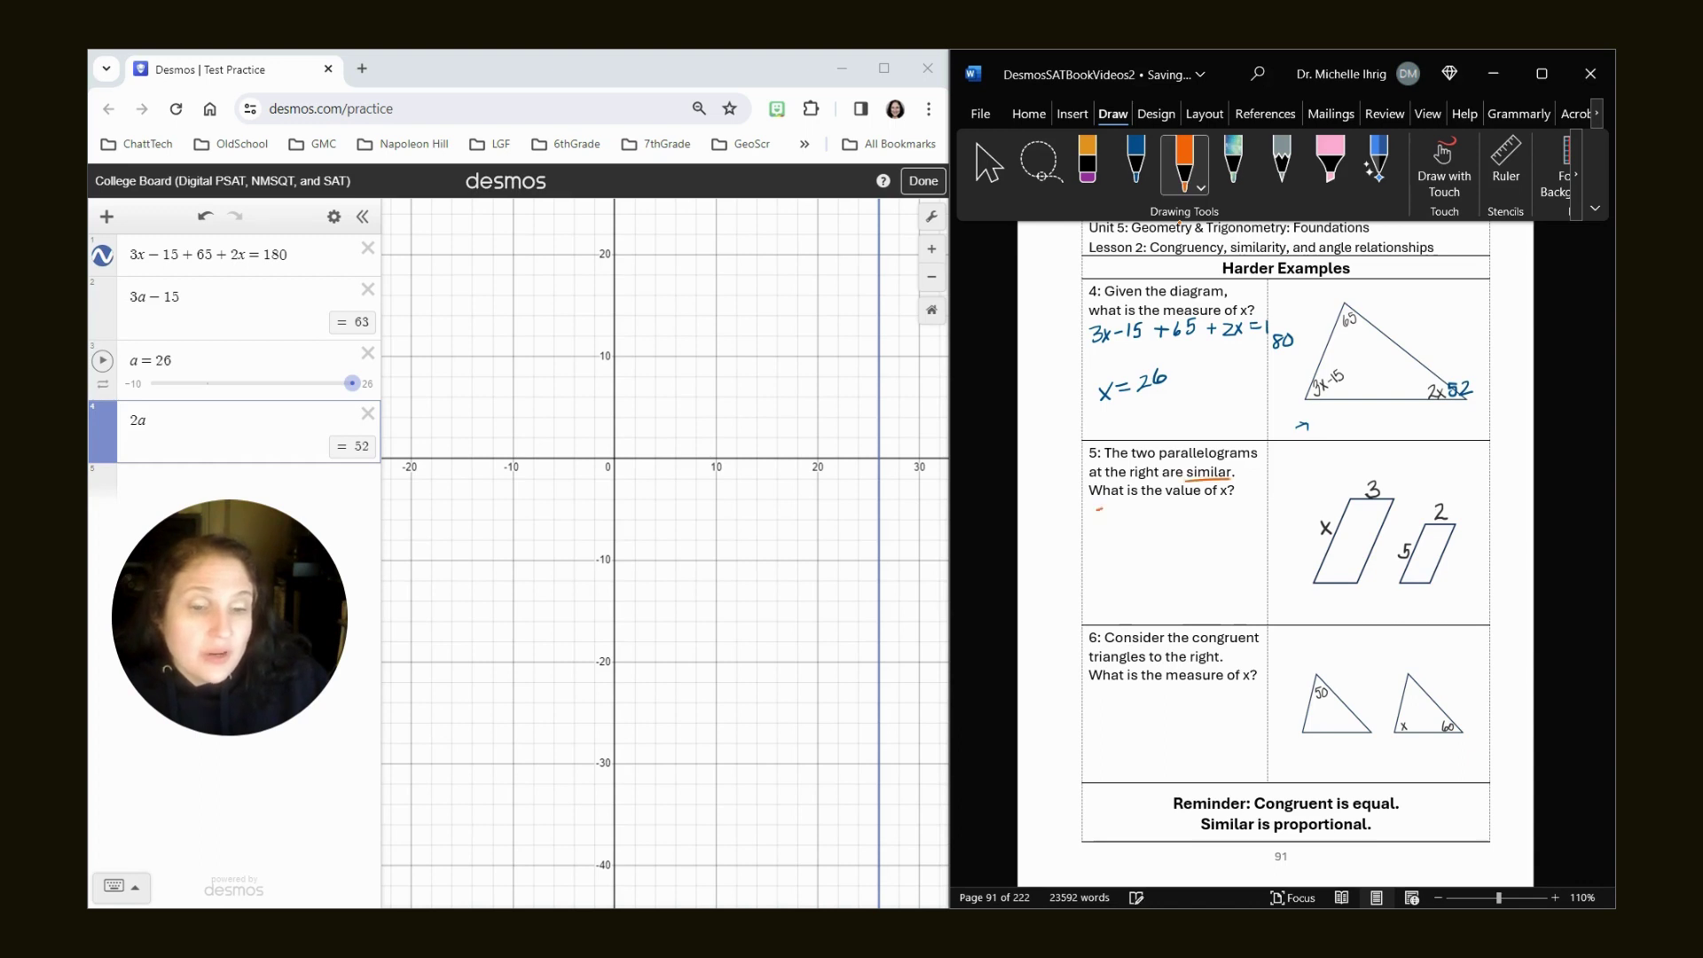
drag(1098, 509, 1141, 513)
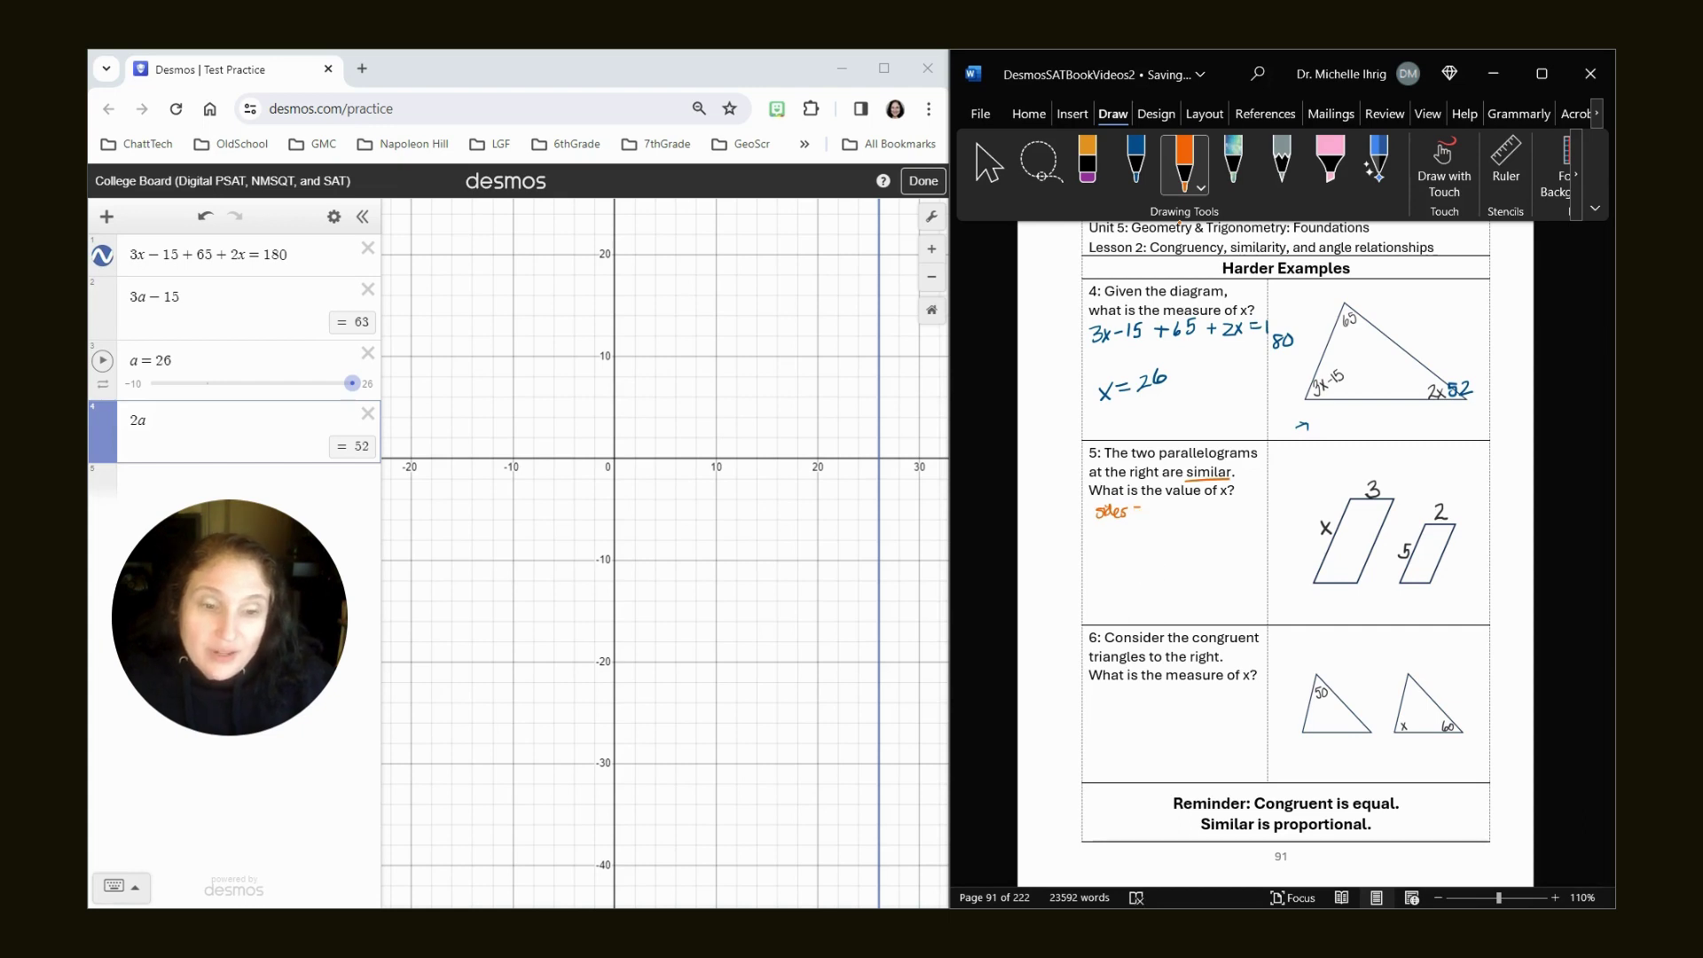
drag(1139, 511, 1219, 504)
mouse_move(1098, 547)
mouse_down()
mouse_move(1125, 562)
mouse_move(1139, 536)
mouse_move(1172, 537)
mouse_up()
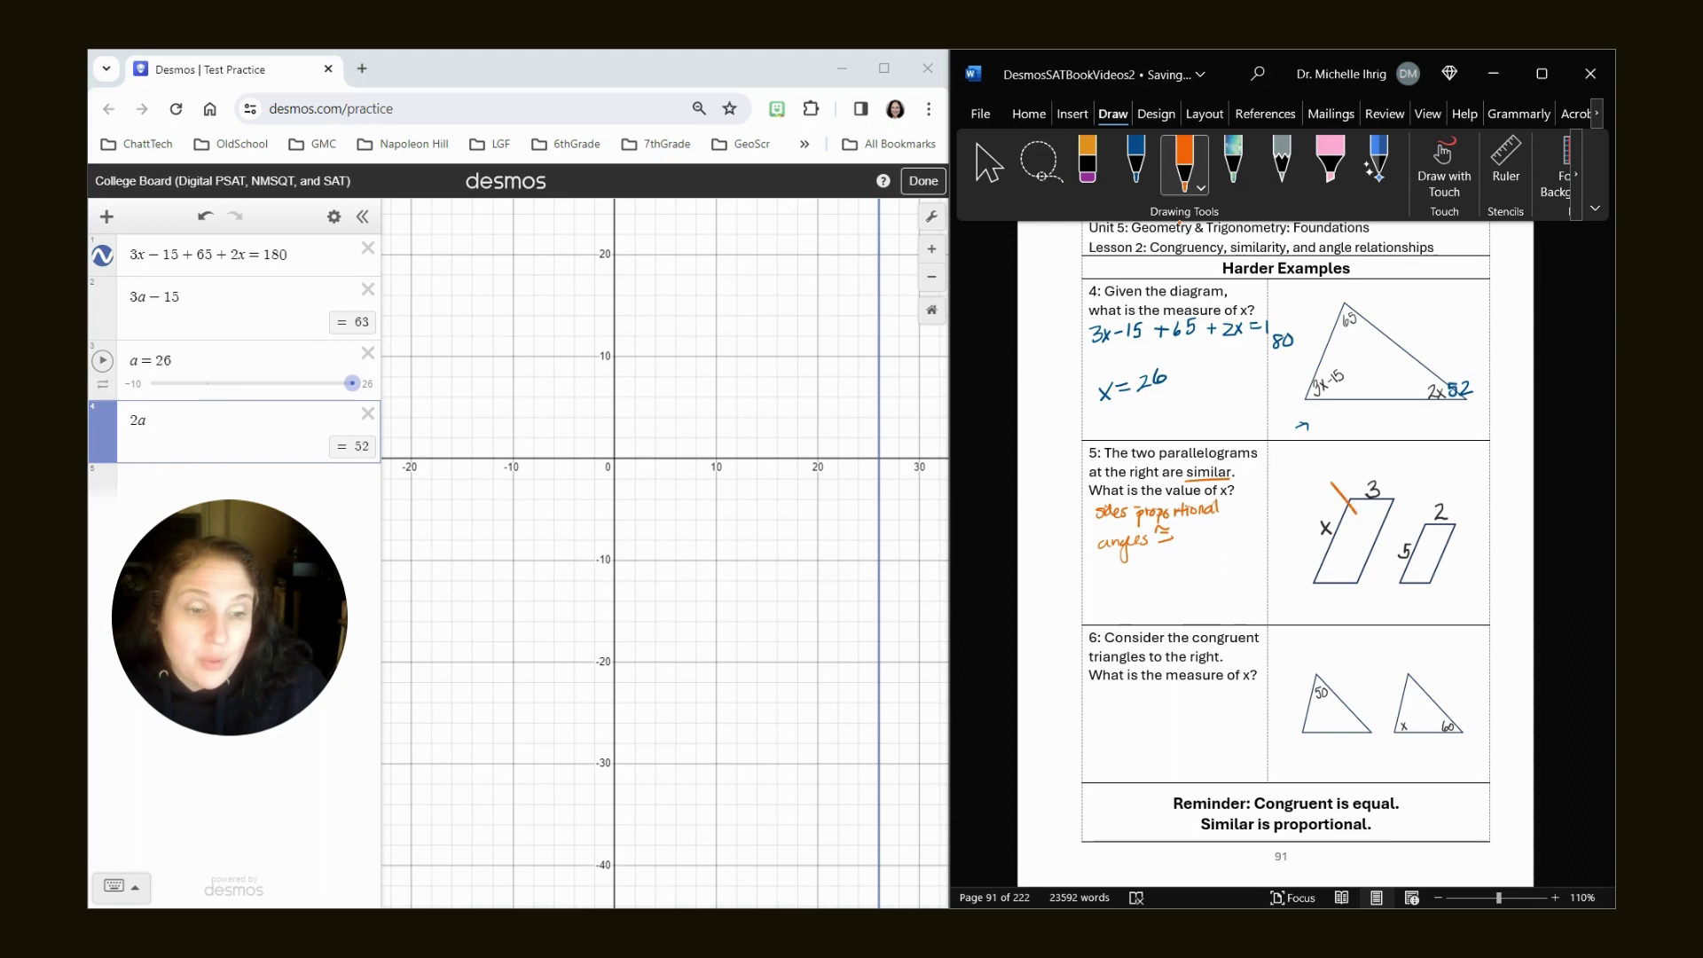
drag(1331, 510, 1356, 539)
mouse_move(1412, 519)
mouse_down()
mouse_move(1446, 539)
mouse_move(1447, 567)
mouse_move(1446, 539)
mouse_up()
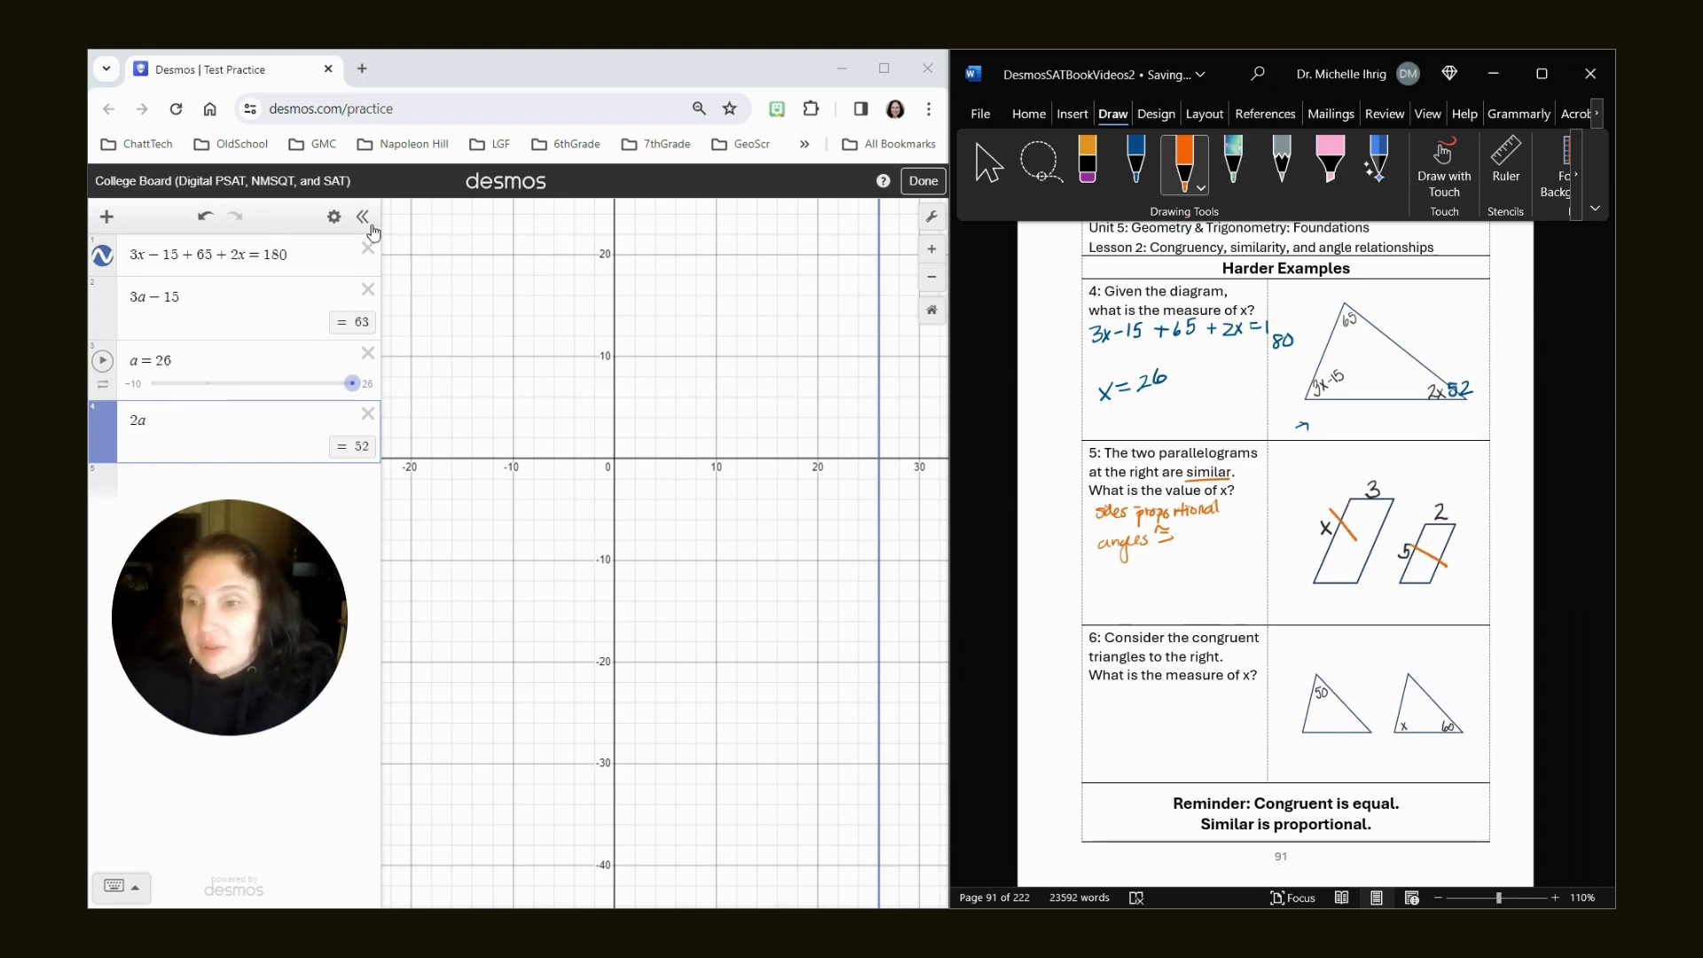
Delete all expressions, enter 3/x = 2/5, and zoom until the solution line reads x = 7.5
click(334, 217)
click(142, 216)
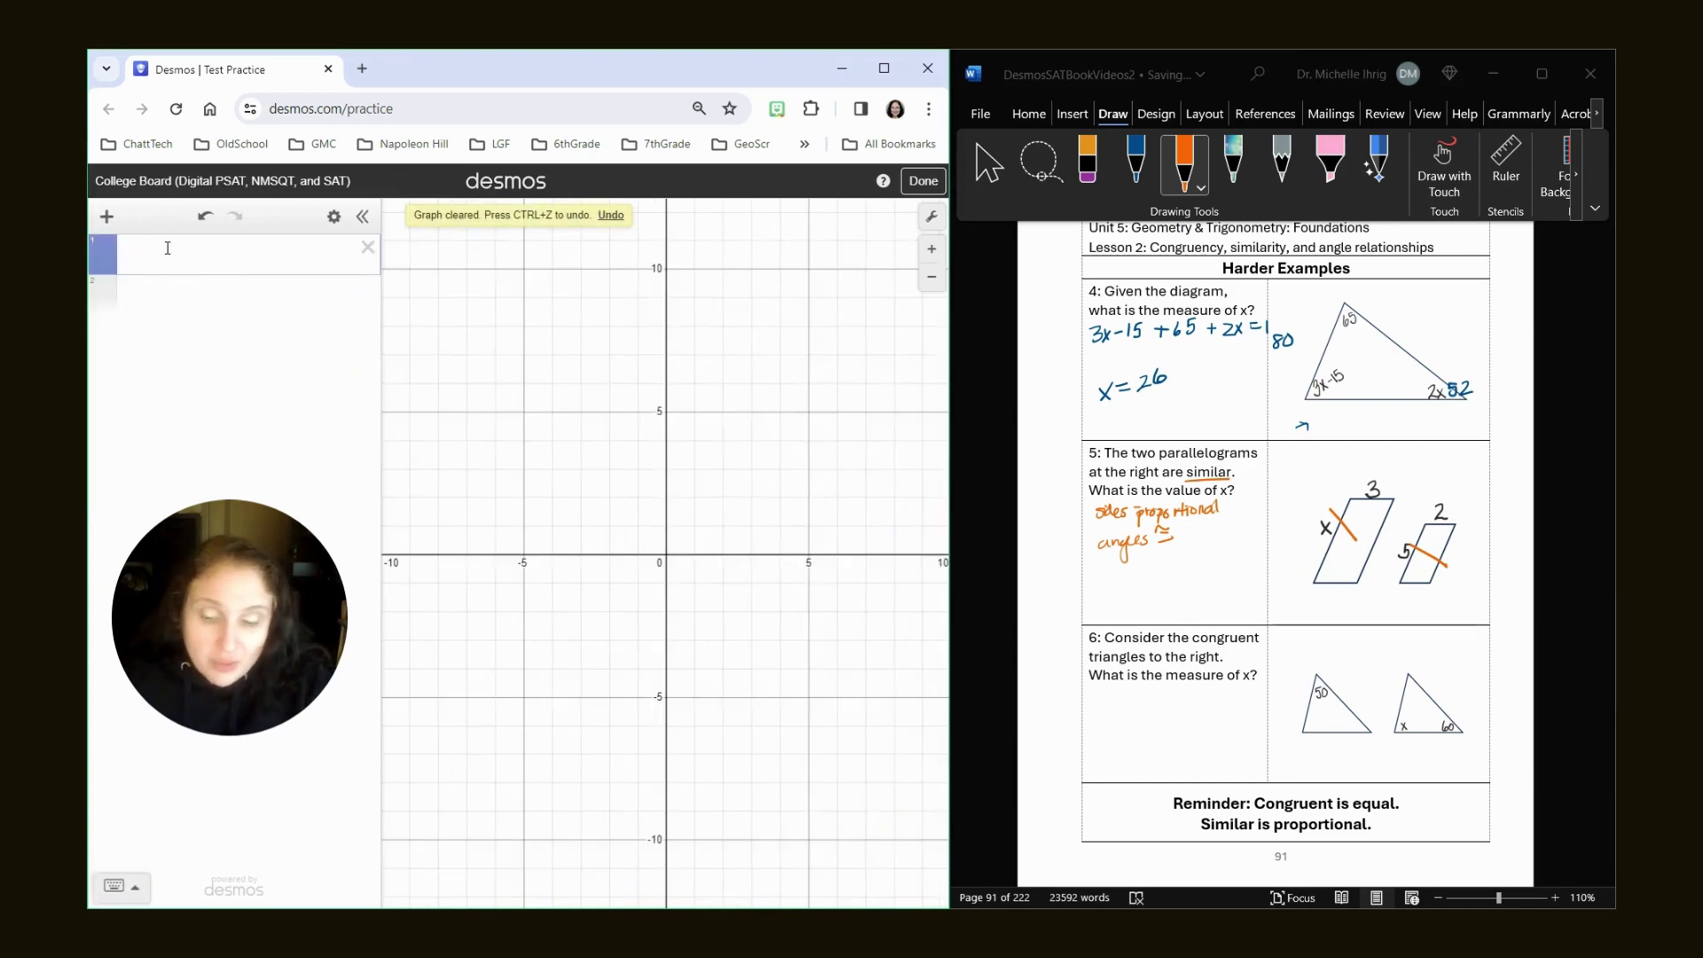
text(3/x)
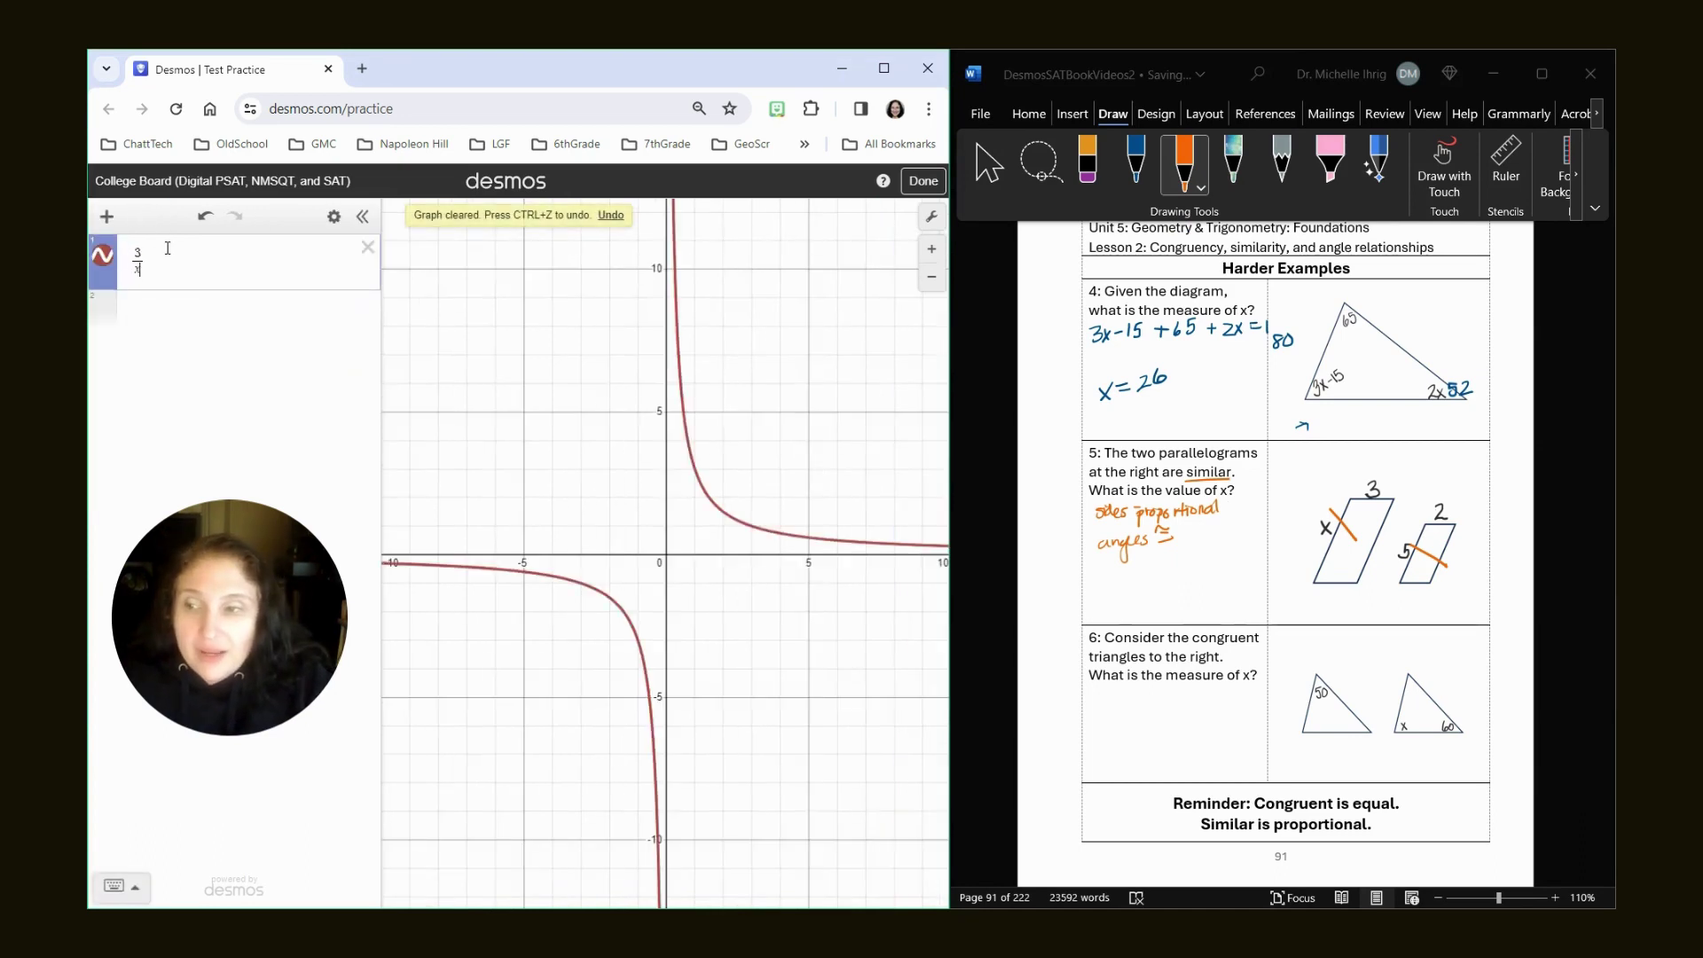
key(Right)
text(=)
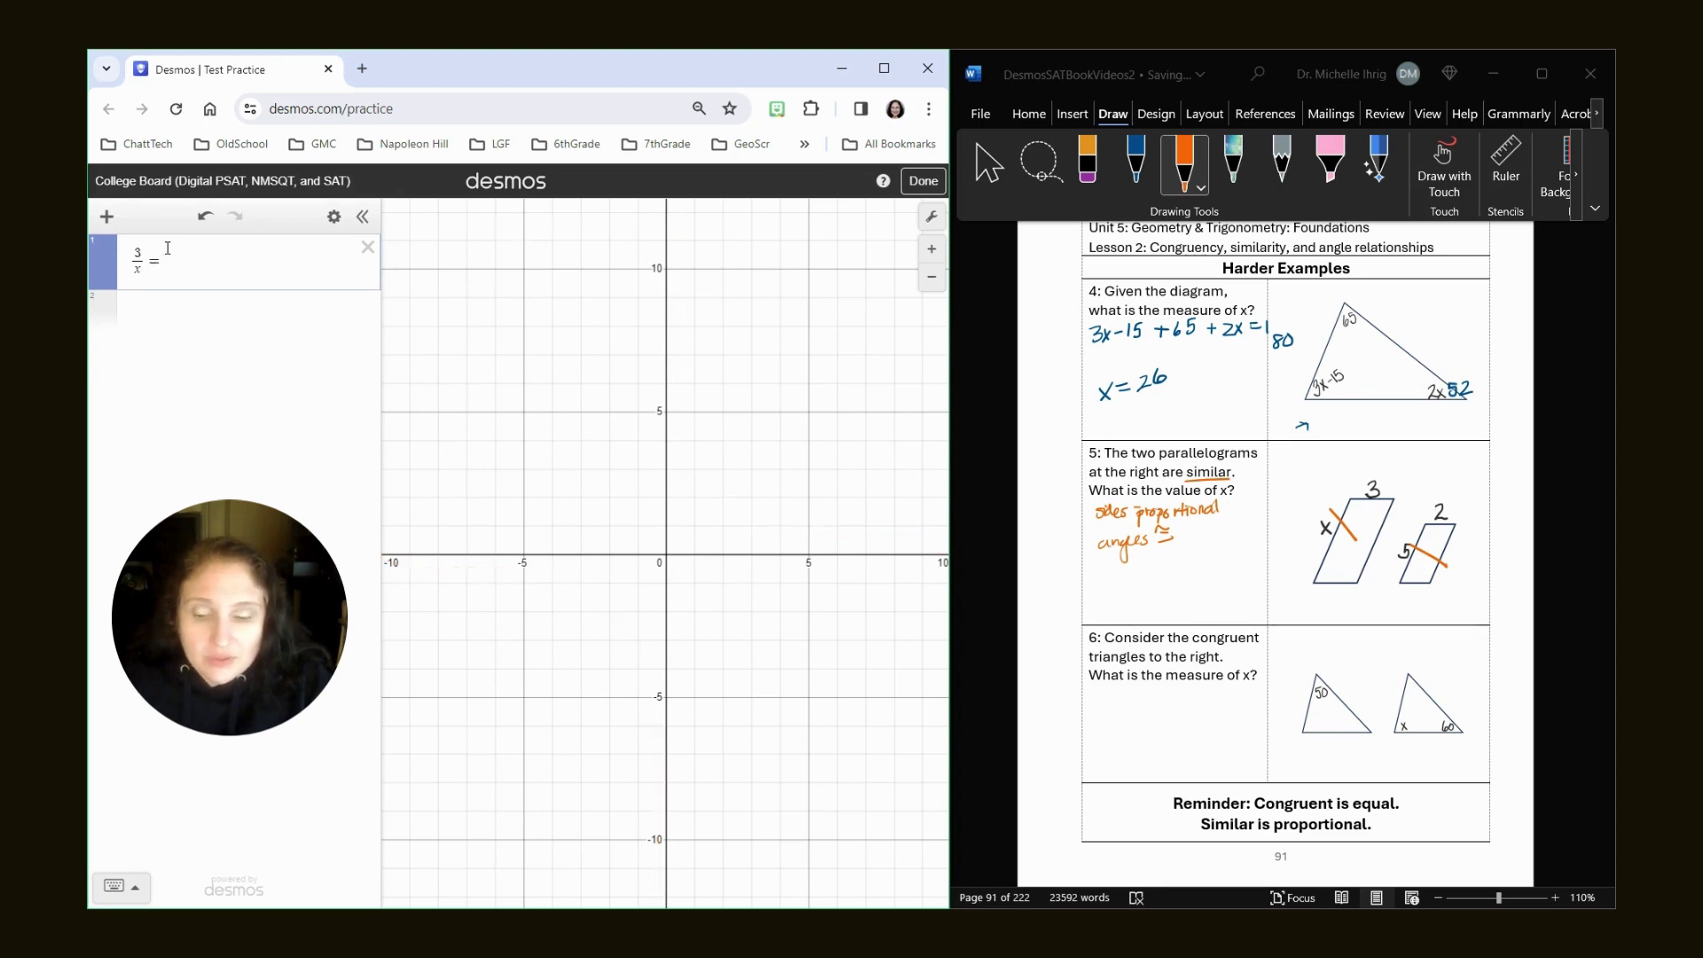
text(2/5)
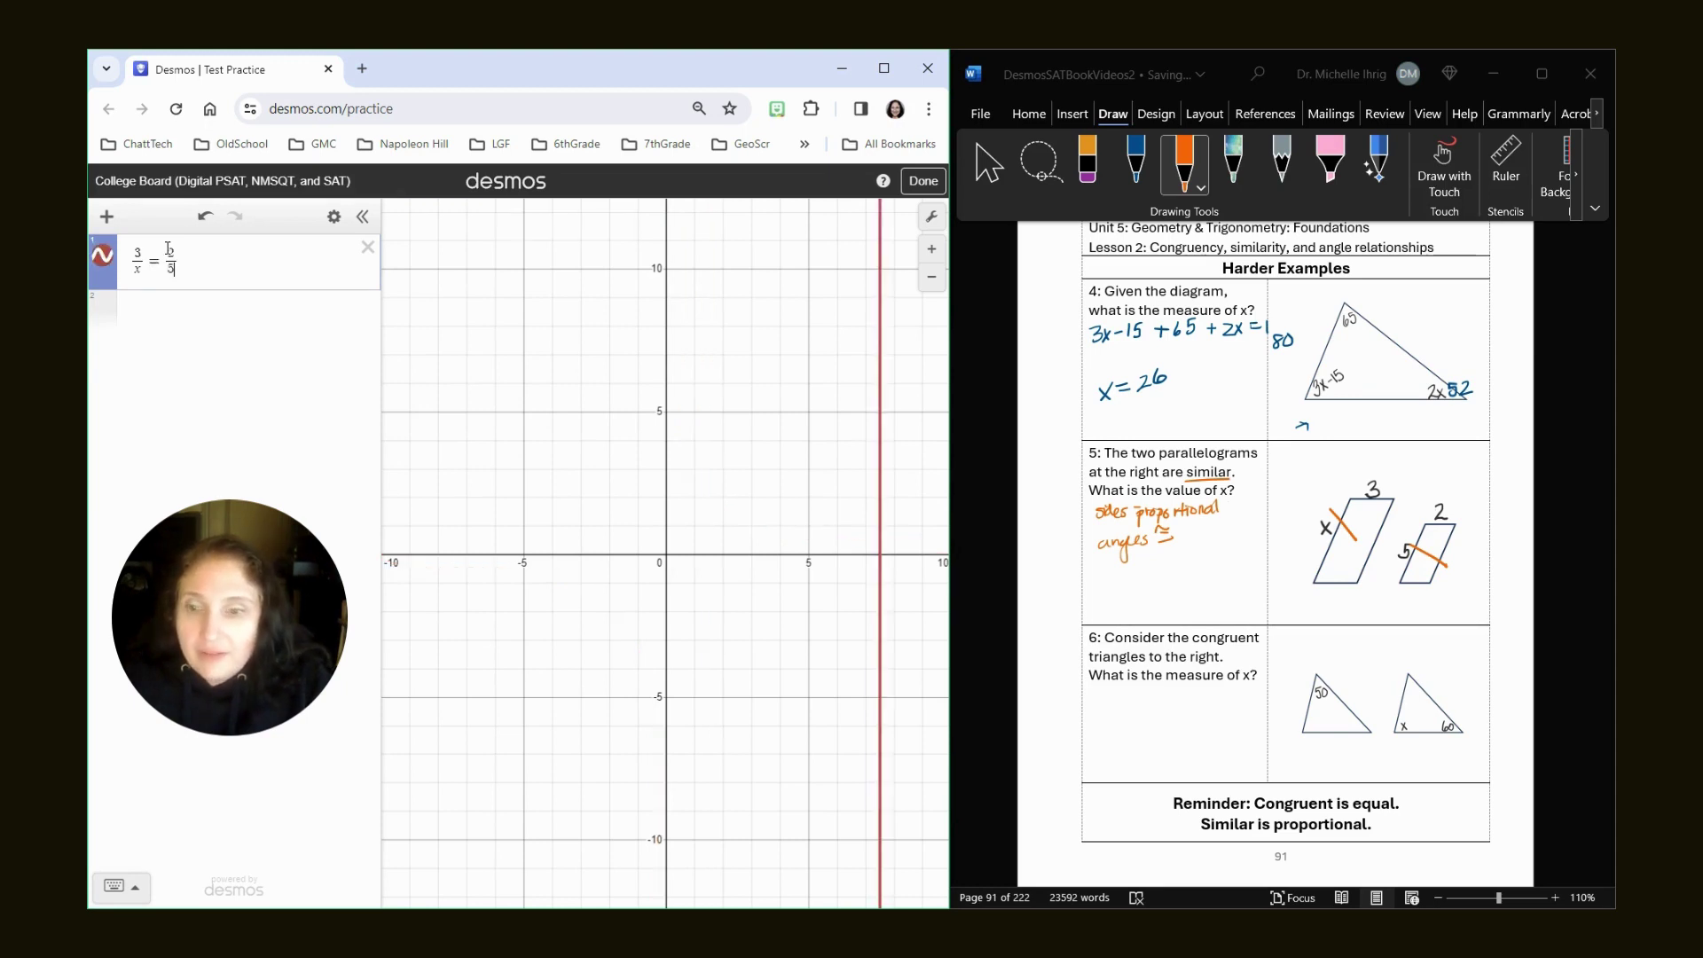
click(883, 557)
scroll(883, 563, up, 4)
scroll(882, 562, up, 5)
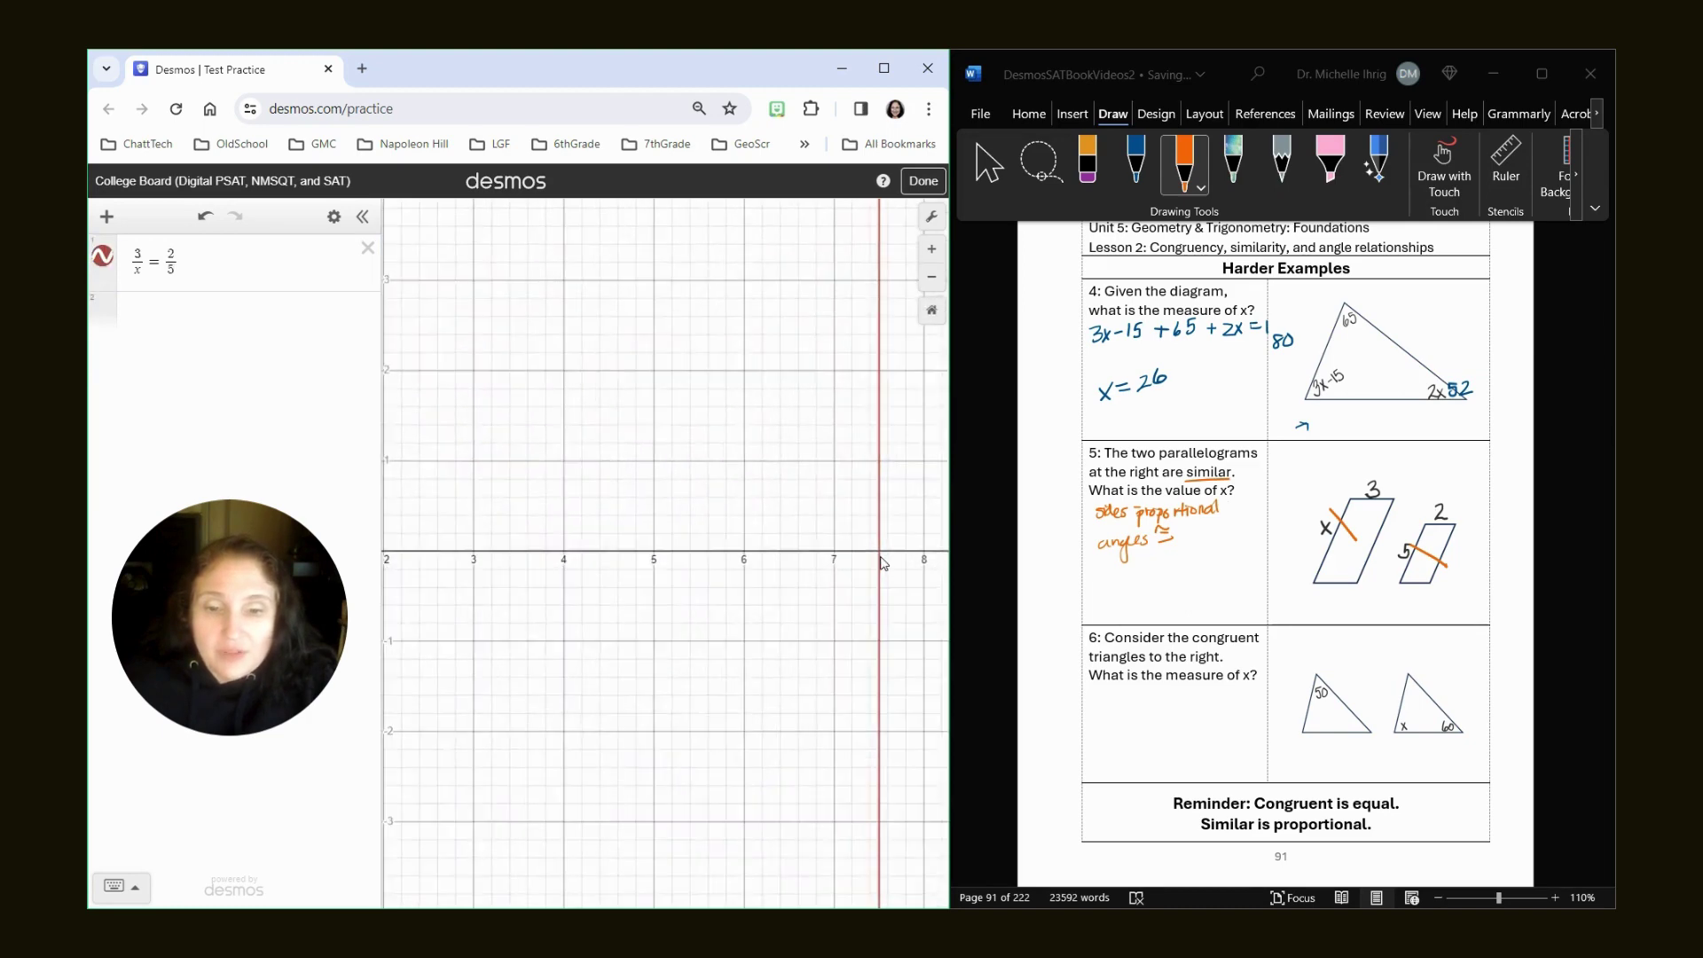
scroll(882, 562, up, 1)
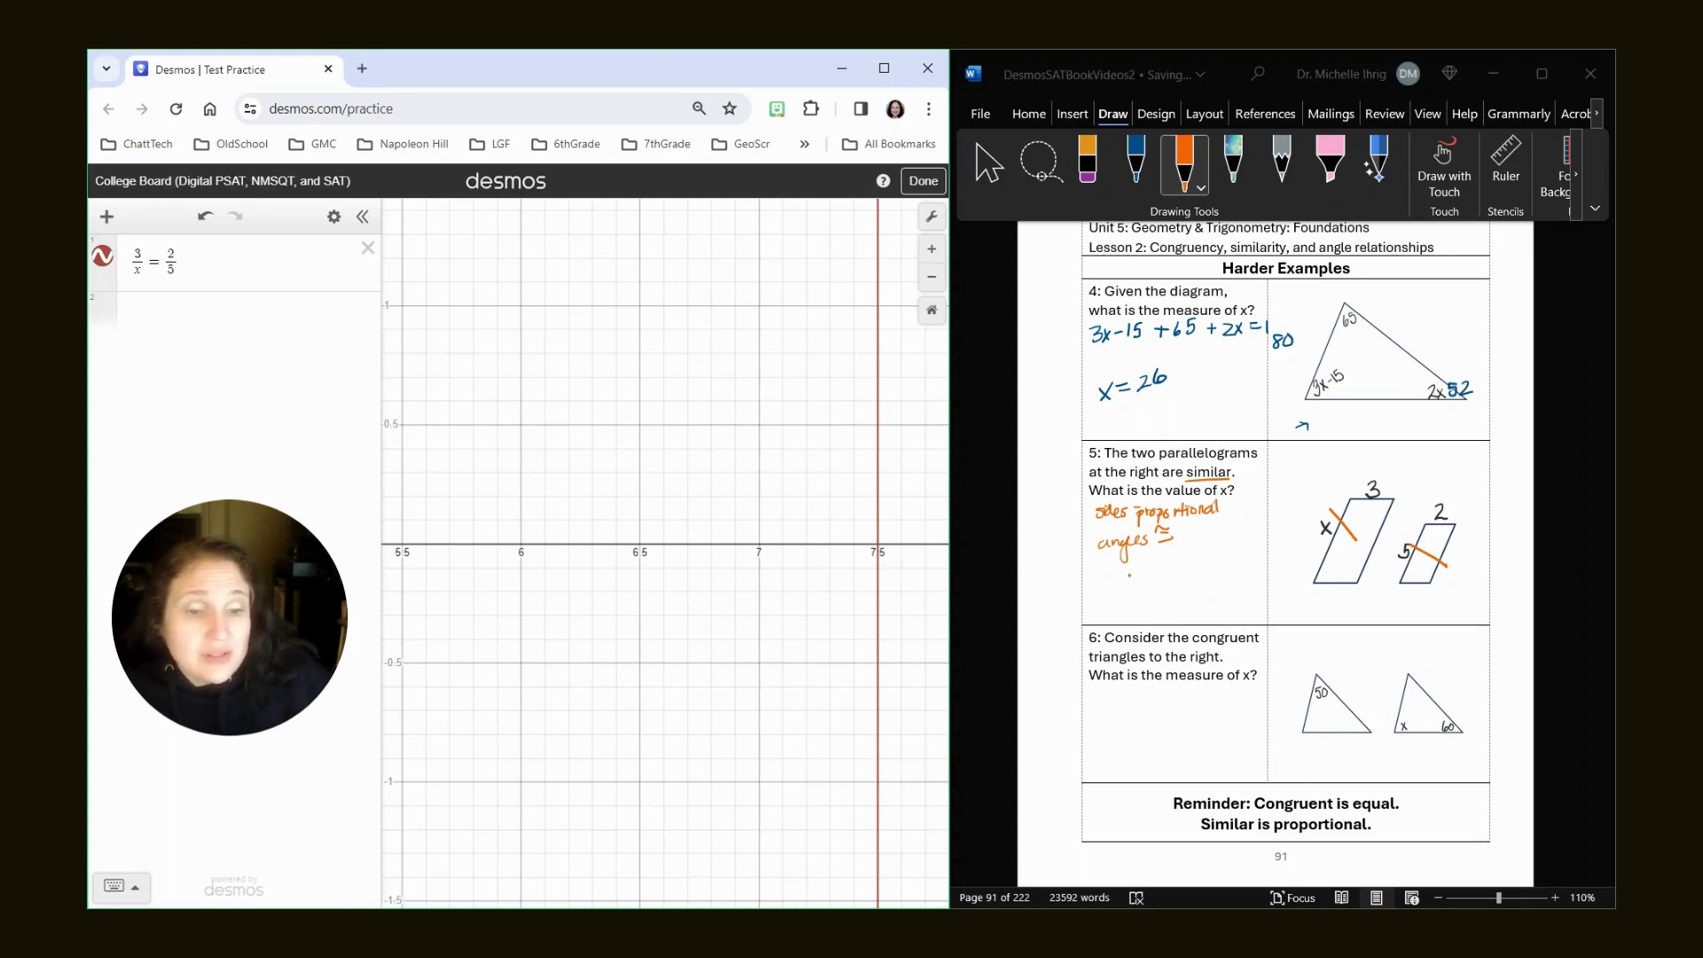
Write the answer 7.5 with the working 3/2 = x/5, 2x = 15, x = 7.5 in orange
mouse_move(1137, 574)
mouse_down()
mouse_move(1144, 596)
mouse_move(1167, 591)
mouse_up()
drag(1162, 565, 1183, 561)
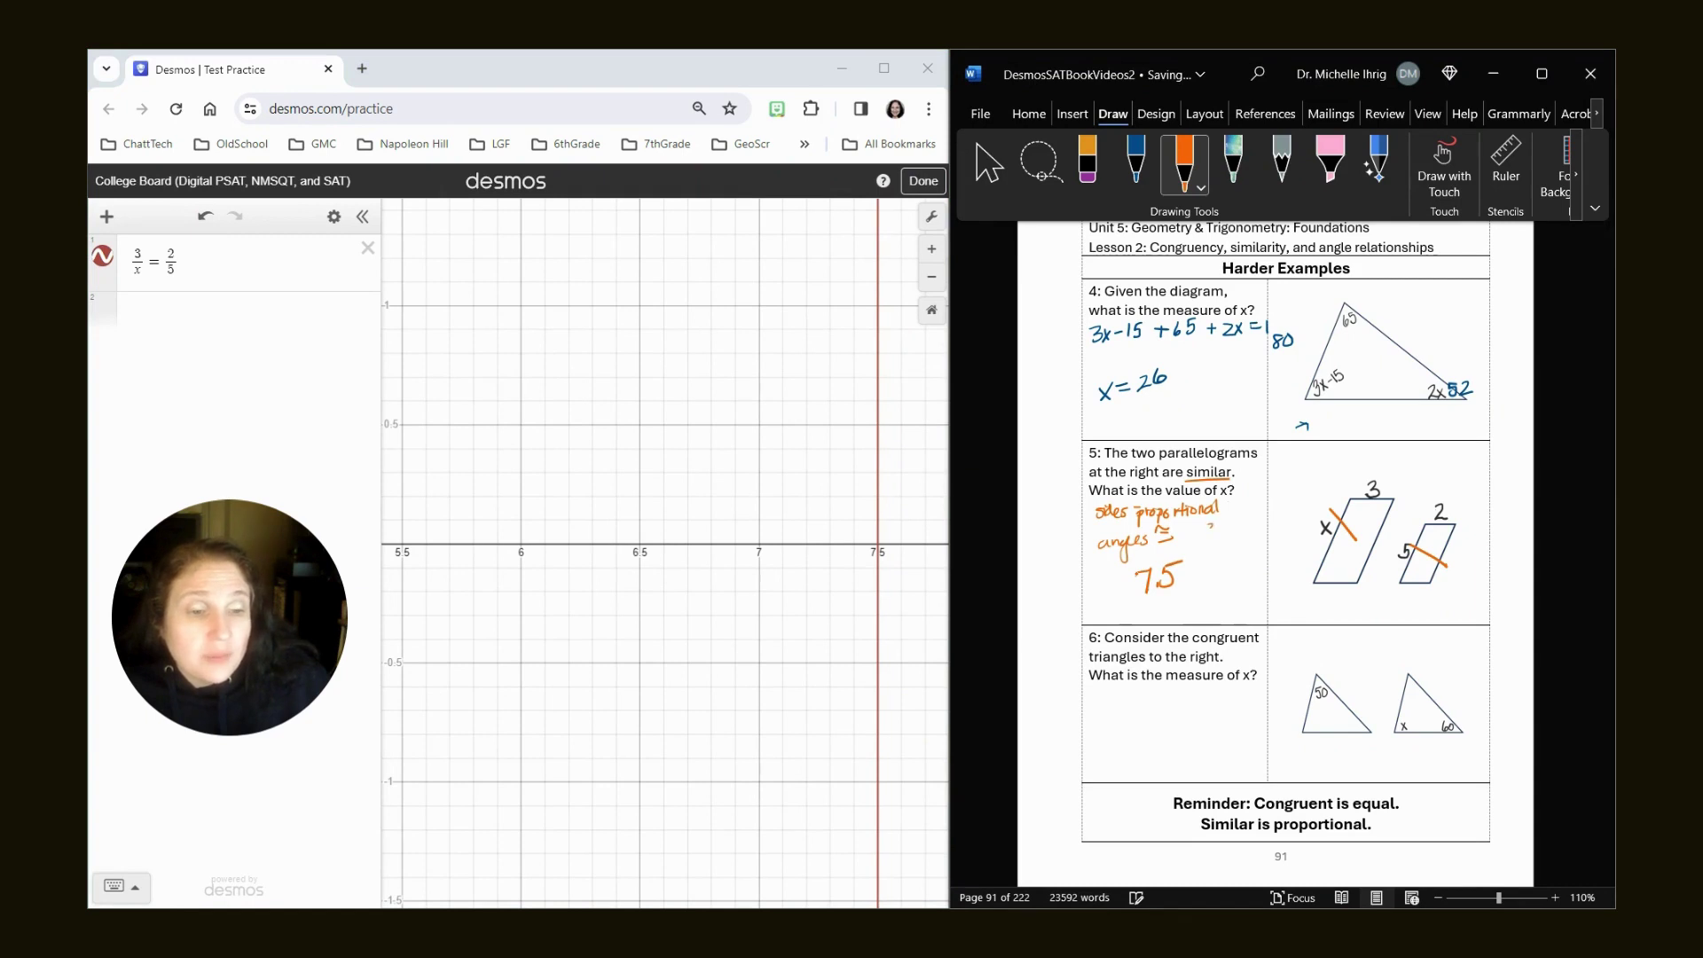
mouse_move(1213, 529)
mouse_down()
mouse_move(1223, 570)
mouse_move(1256, 566)
mouse_up()
mouse_move(1269, 545)
mouse_down()
mouse_move(1254, 578)
mouse_move(1278, 573)
mouse_up()
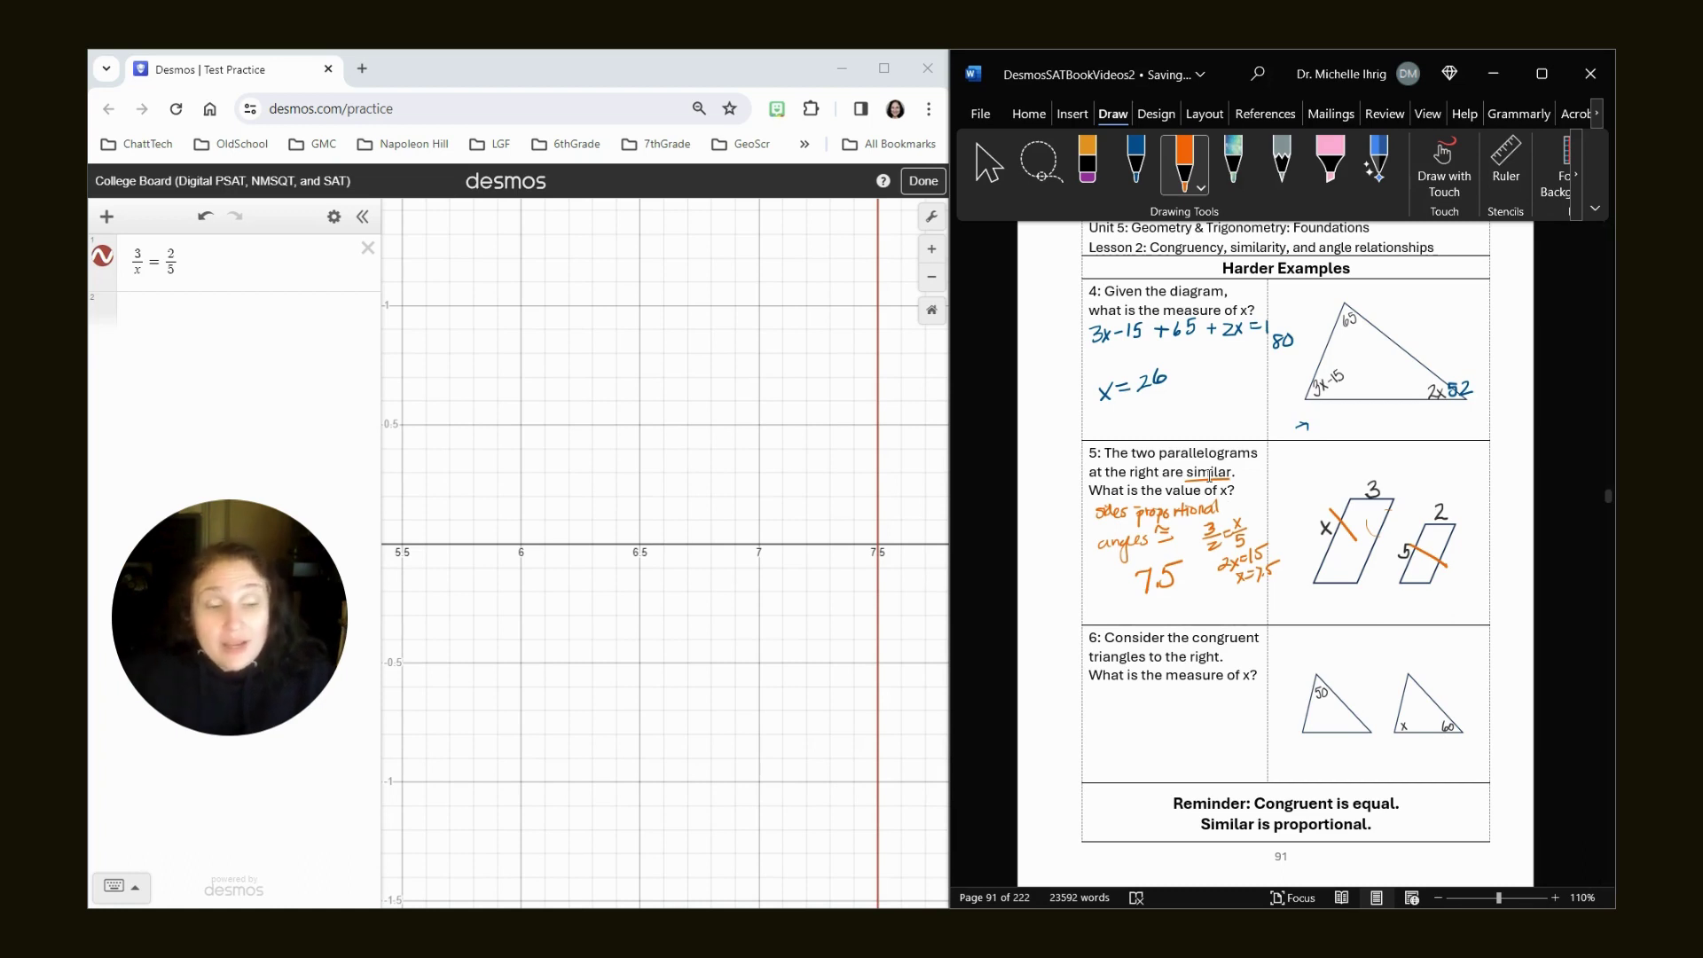
mouse_move(952, 439)
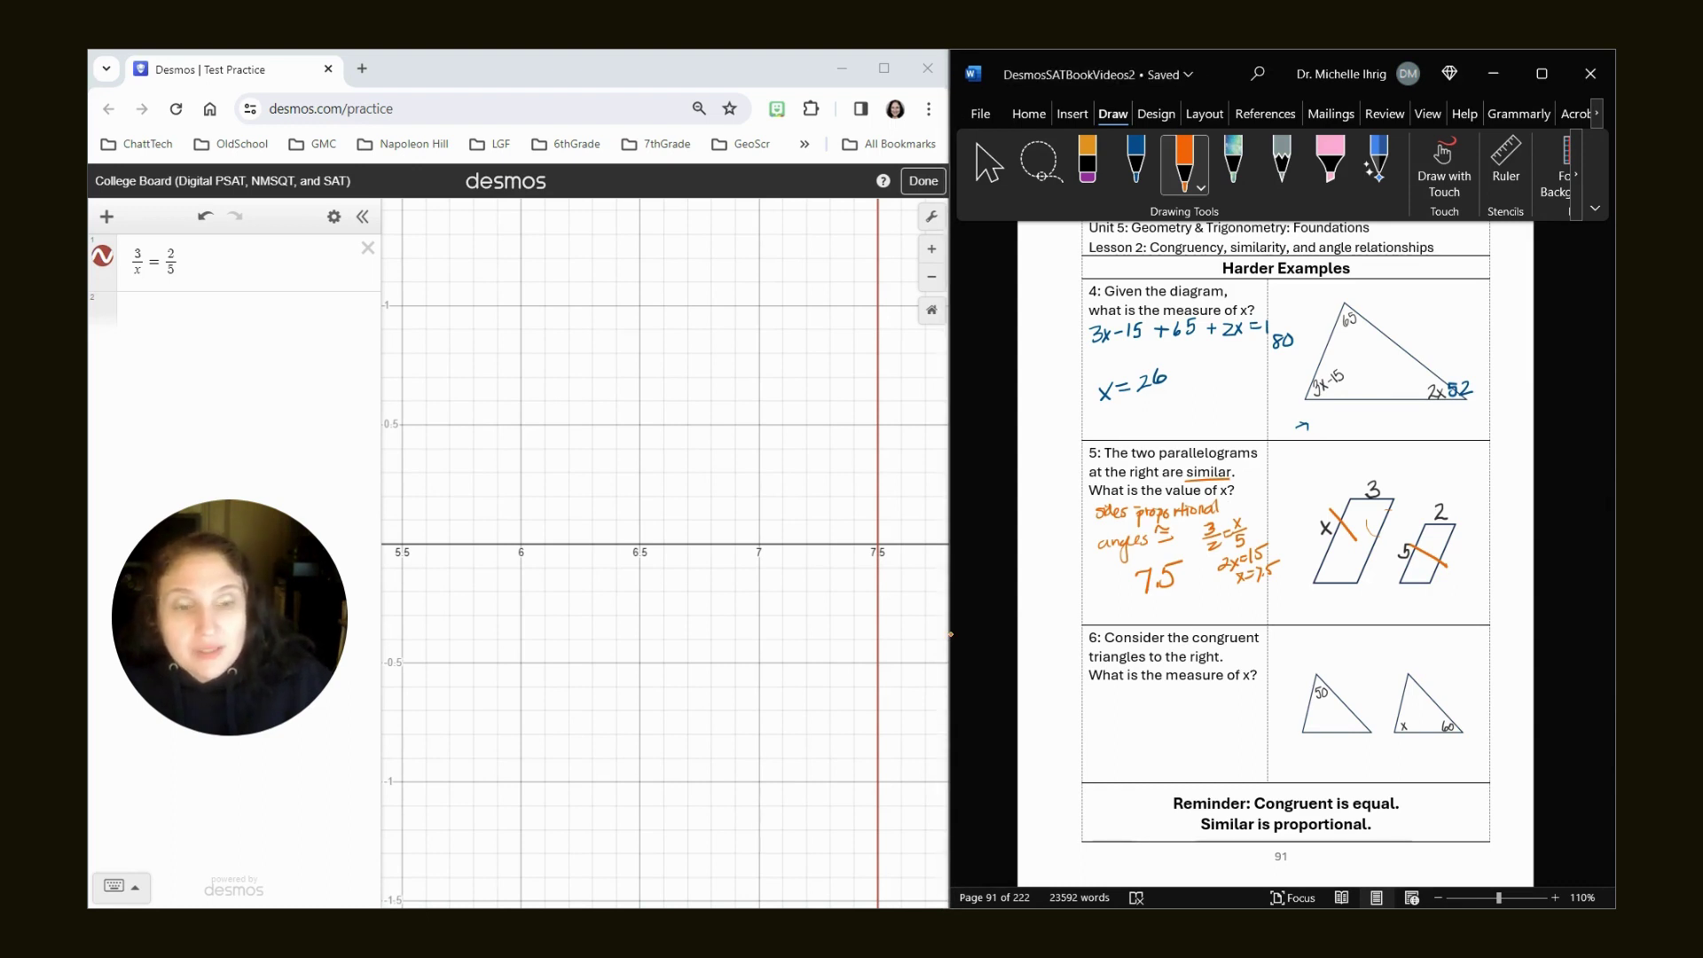
Undo a stray ink dot and label the matching 50° angle in problem 6's second triangle
click(1294, 734)
click(1294, 755)
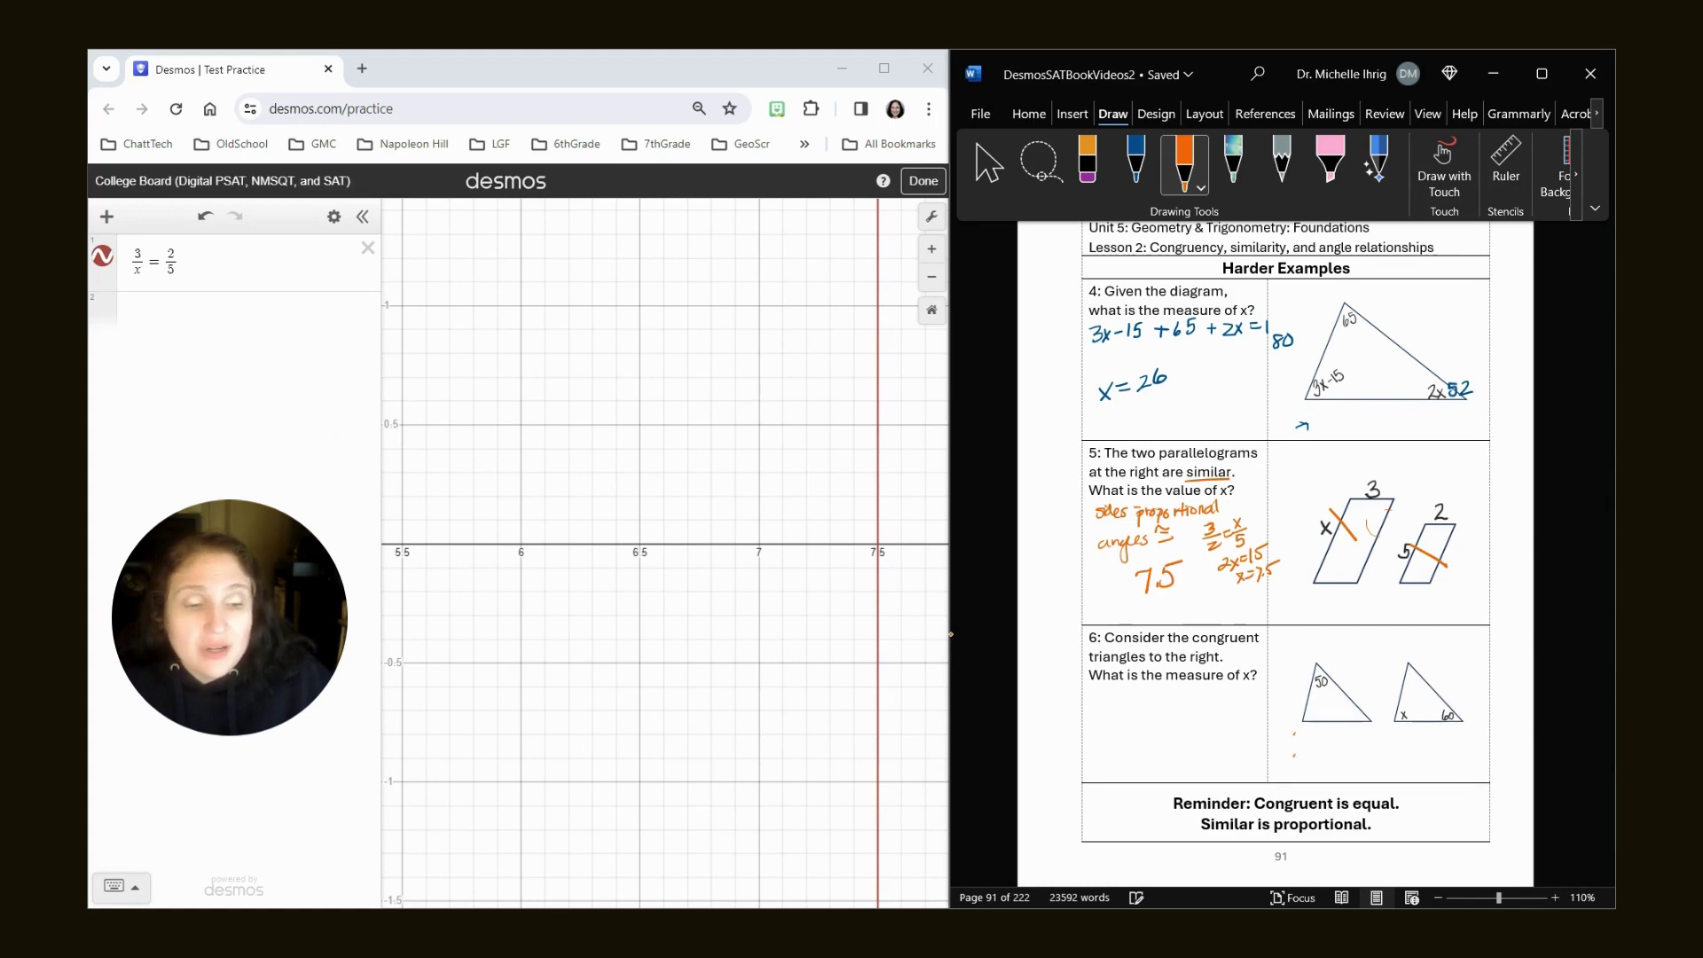
key(ctrl+z)
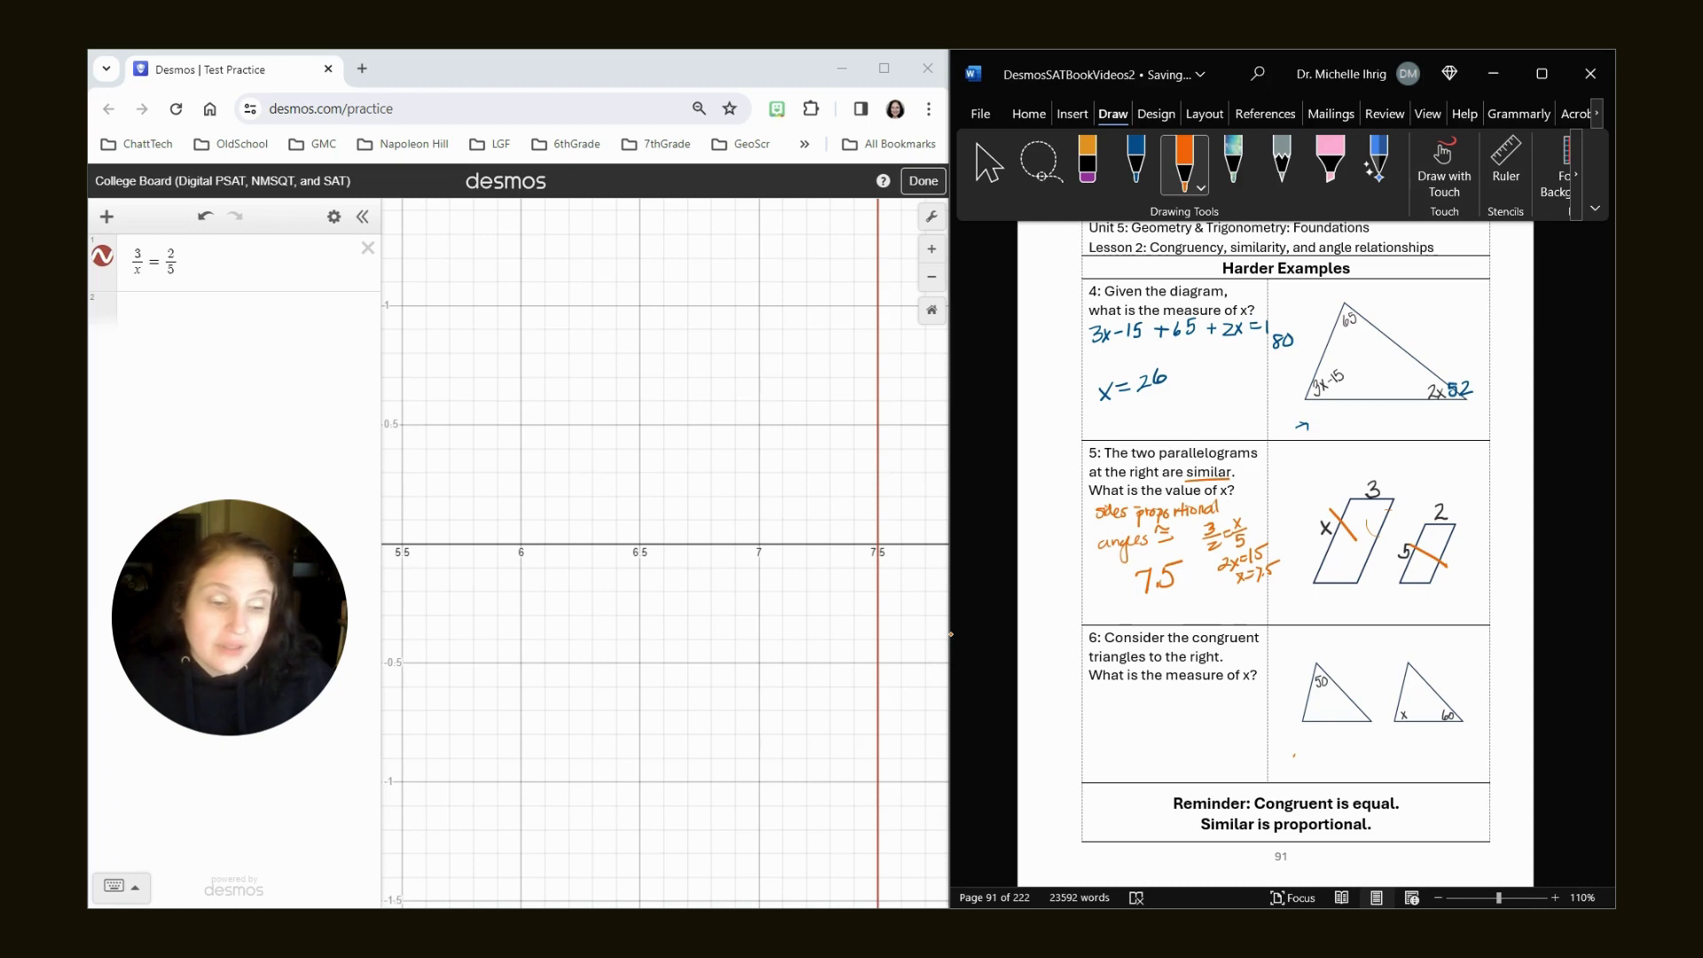
drag(1407, 677, 1433, 672)
mouse_move(1406, 699)
mouse_down()
mouse_move(1430, 669)
mouse_move(1424, 718)
mouse_up()
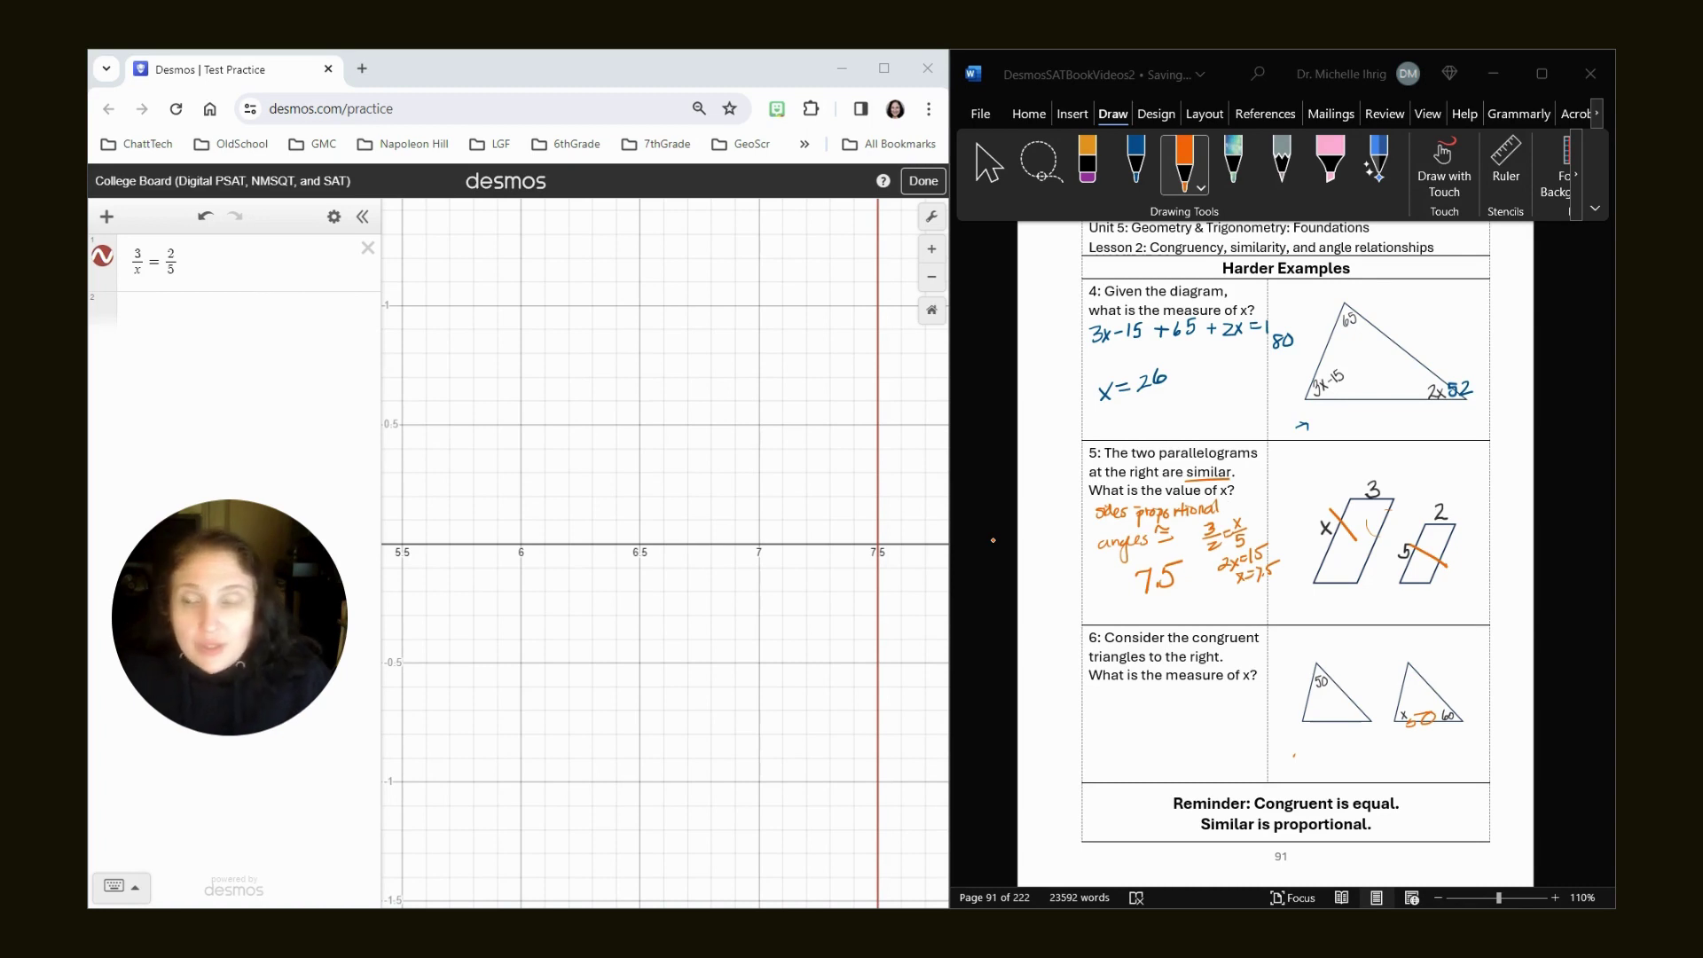
Replace 3/x = 2/5 with 180-50-60 in Desmos and write the answer 70
click(367, 255)
click(366, 251)
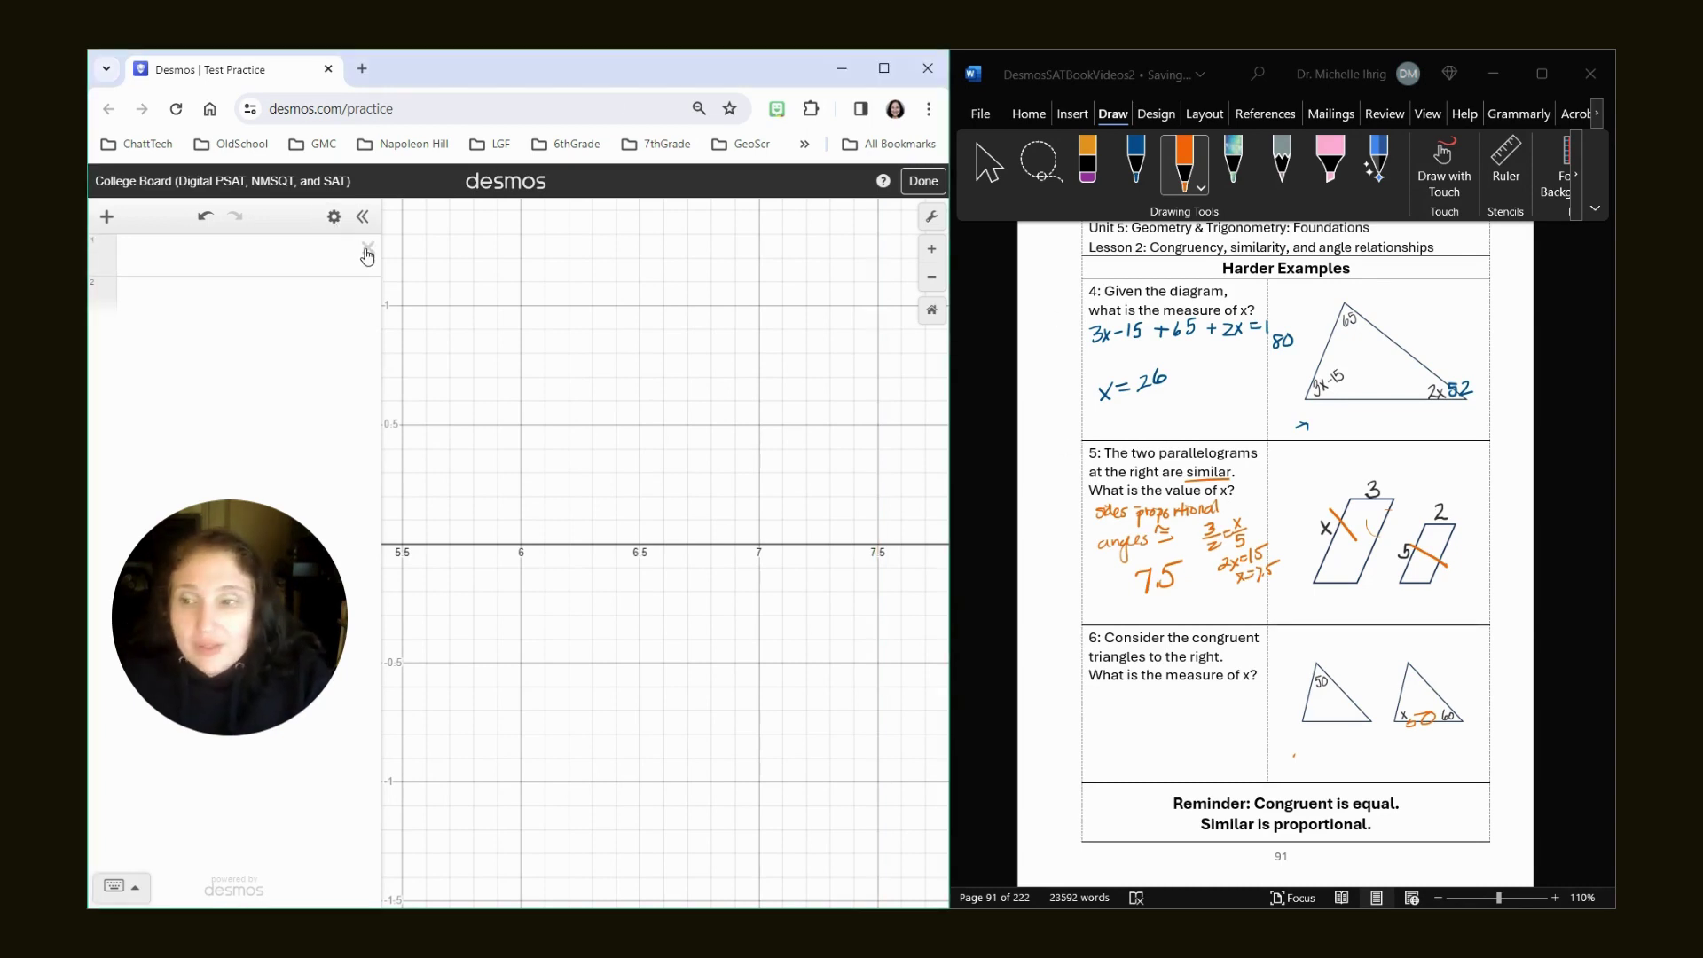
click(291, 258)
text(180 −)
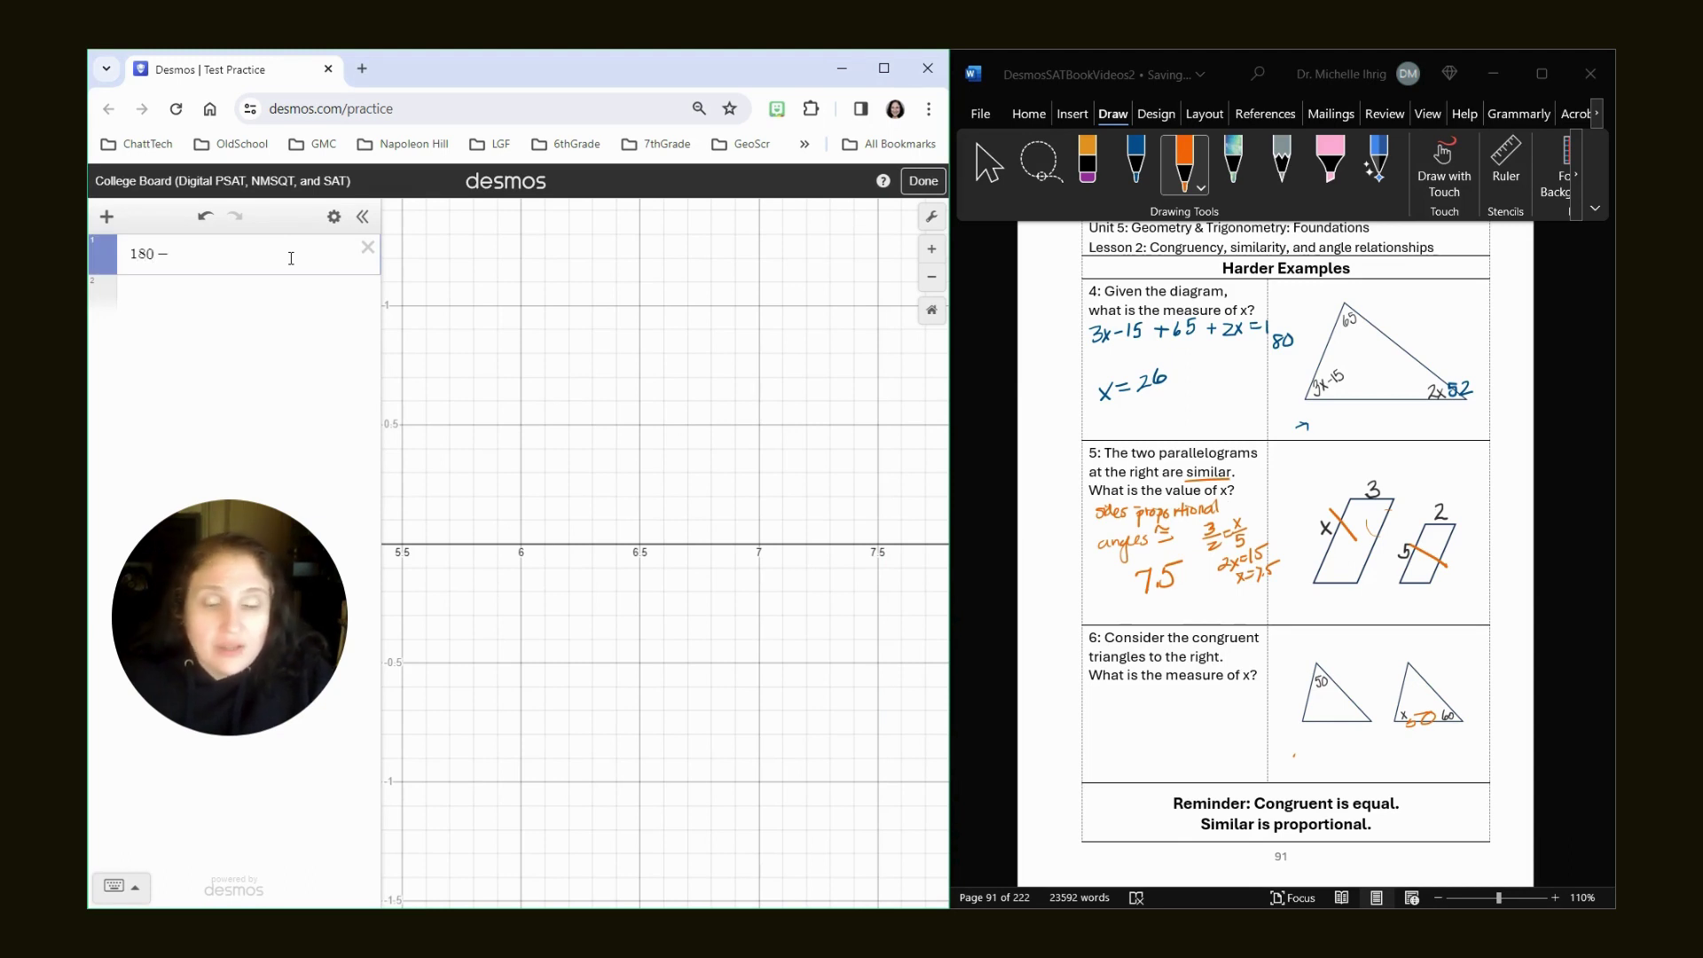
text(-50)
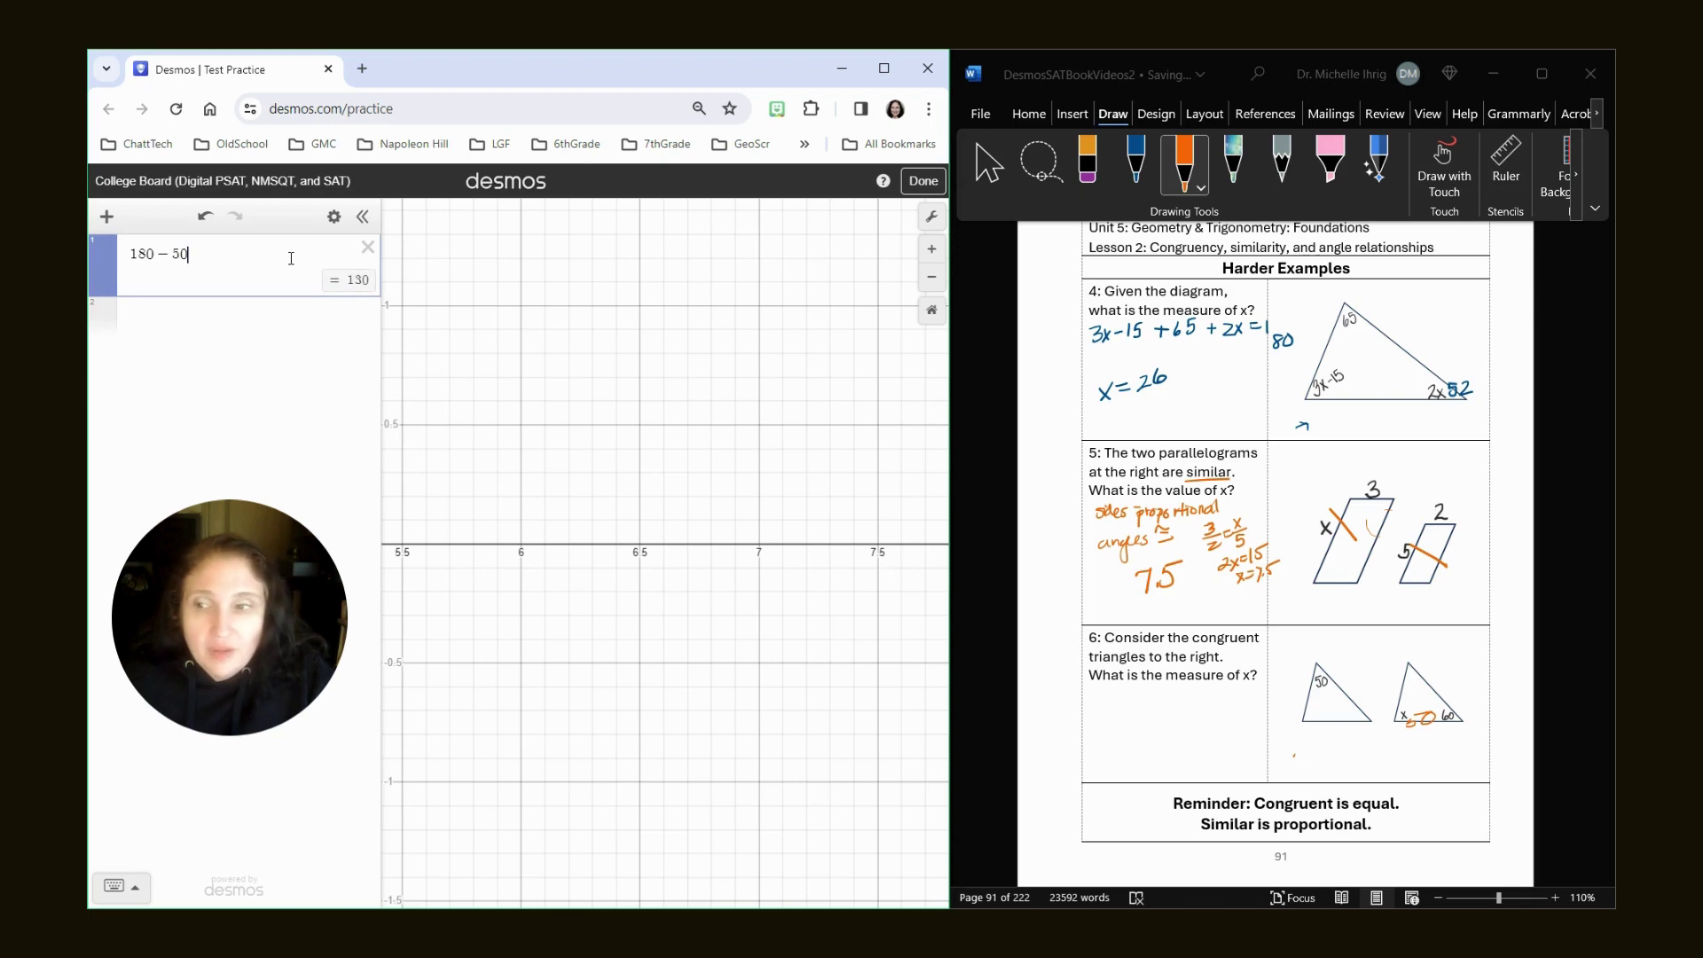
text(-)
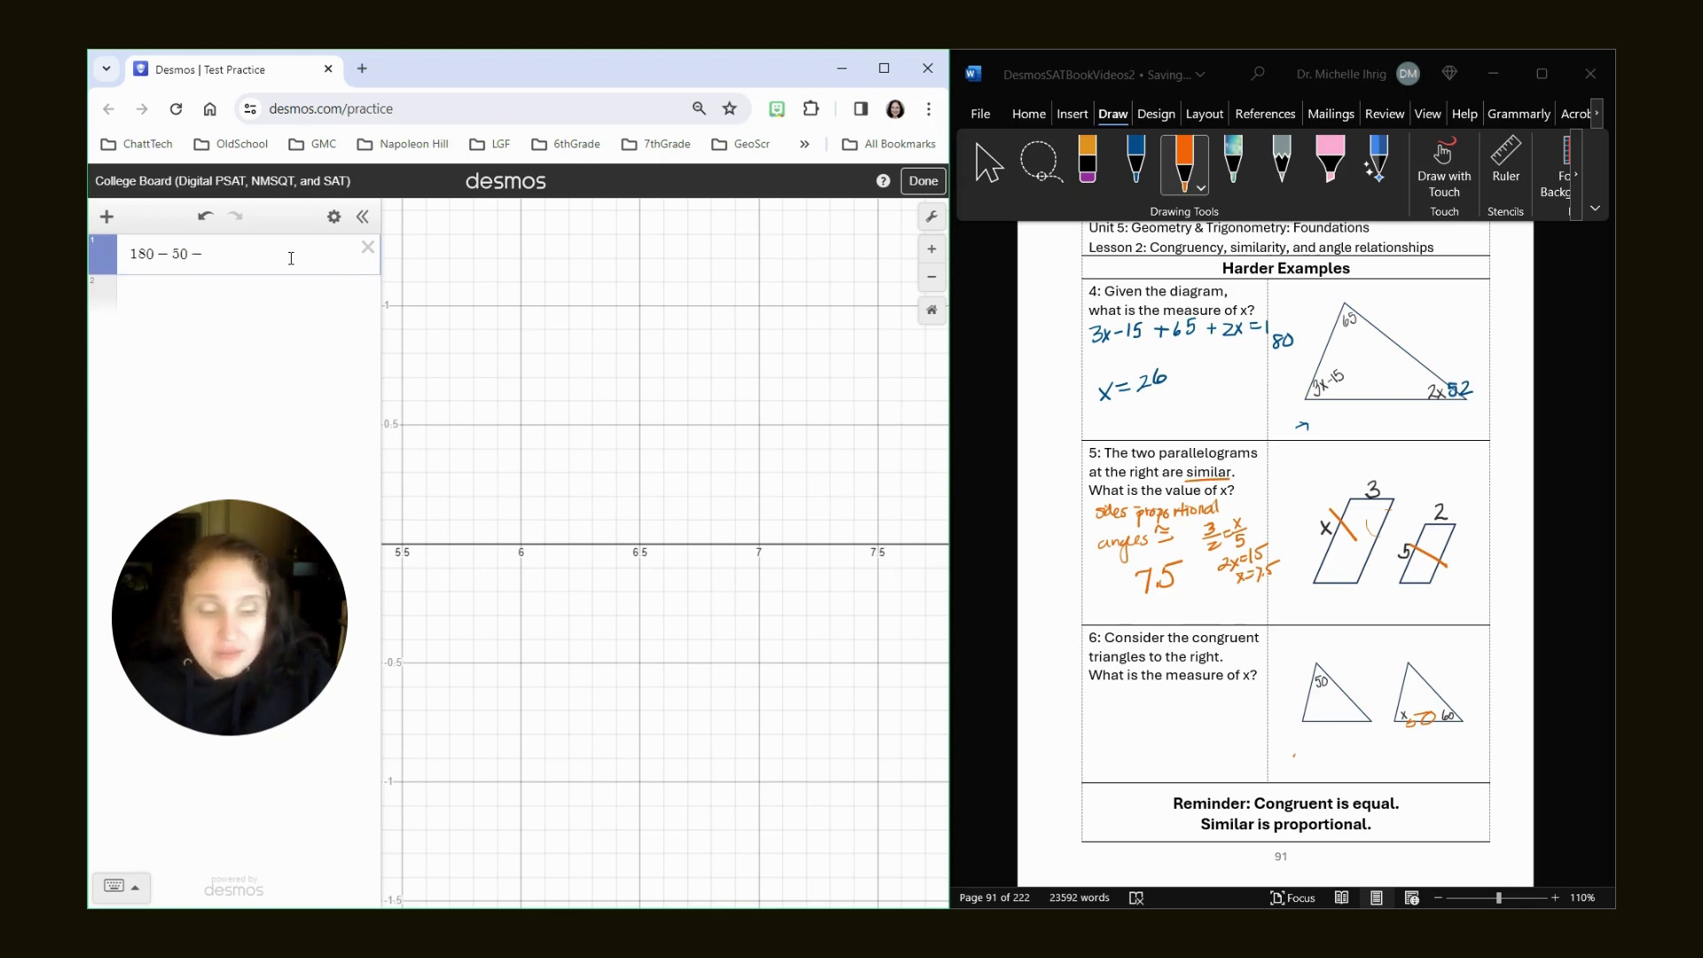
text(60)
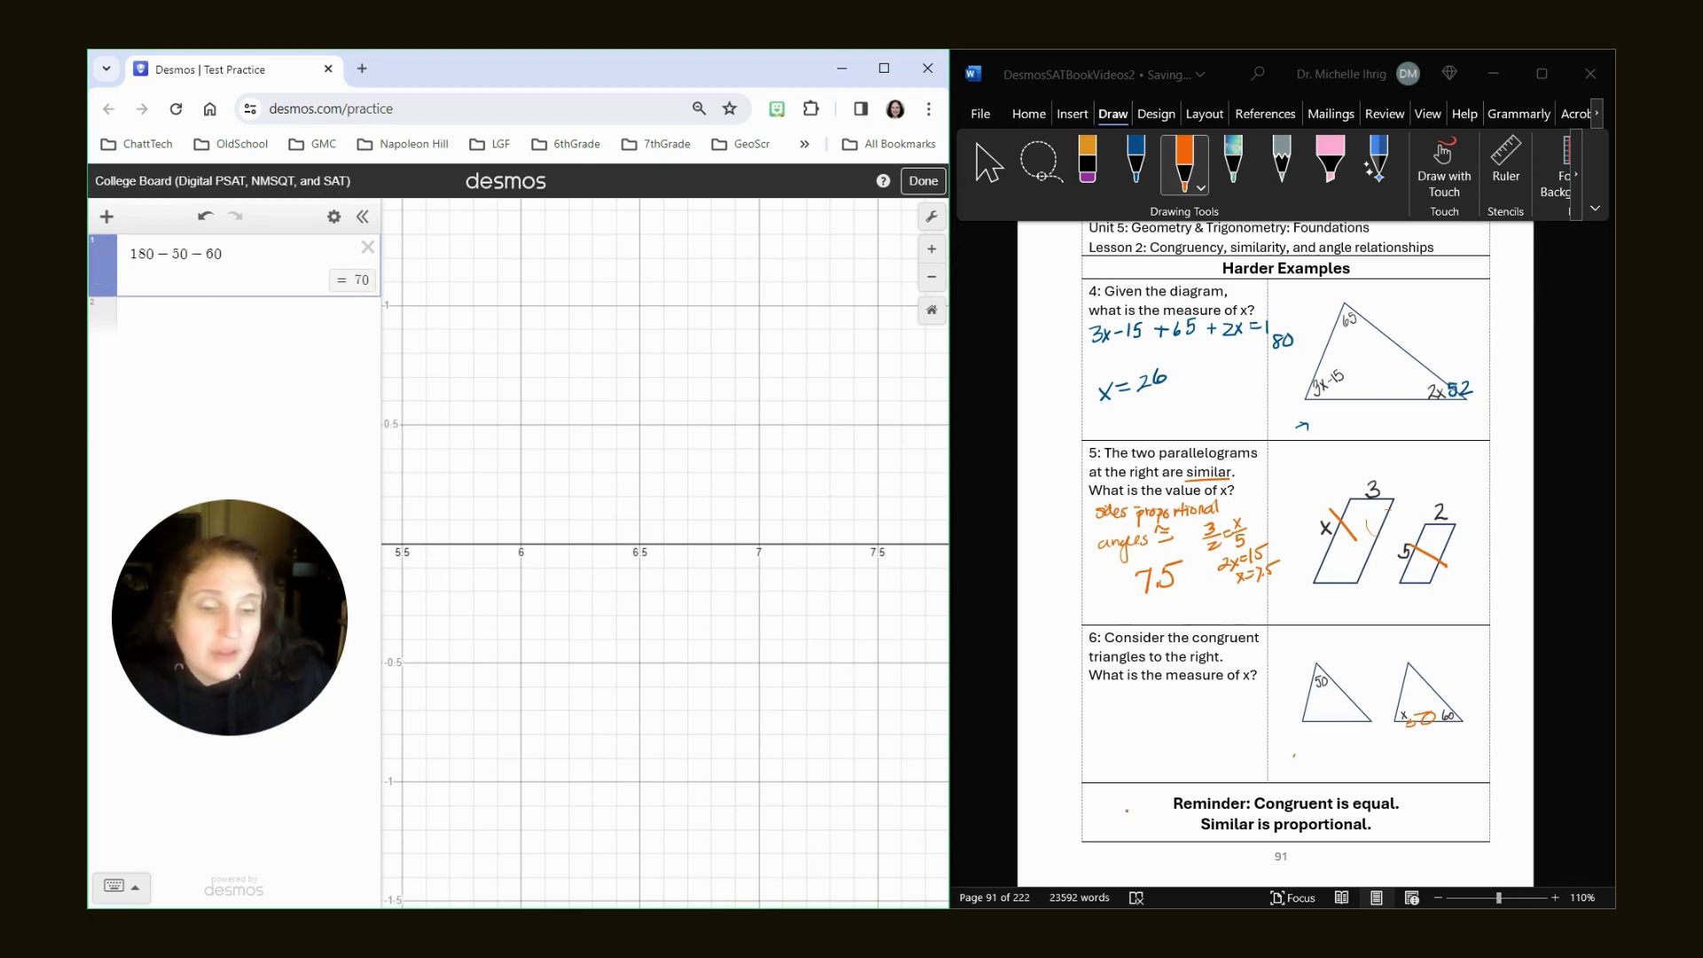
mouse_move(1160, 711)
mouse_down()
mouse_move(1178, 751)
mouse_move(1217, 706)
mouse_up()
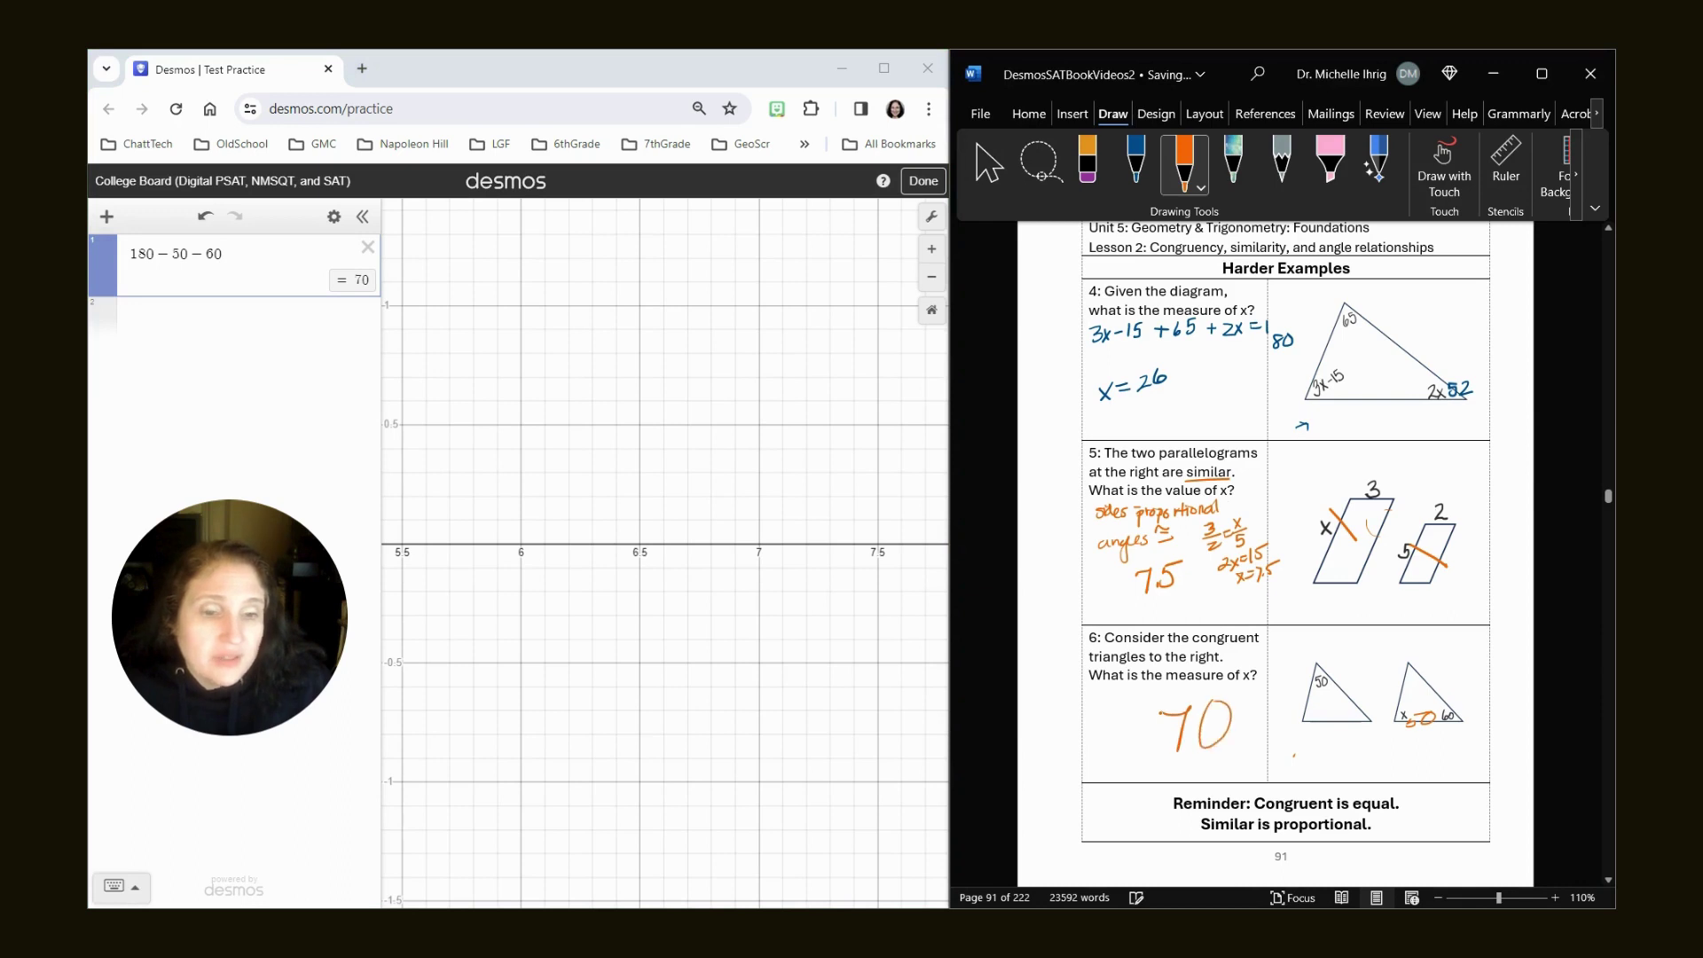
Draw an orange bracket beside the reminder 'Congruent is equal. Similar is proportional.'
drag(1169, 787, 1169, 839)
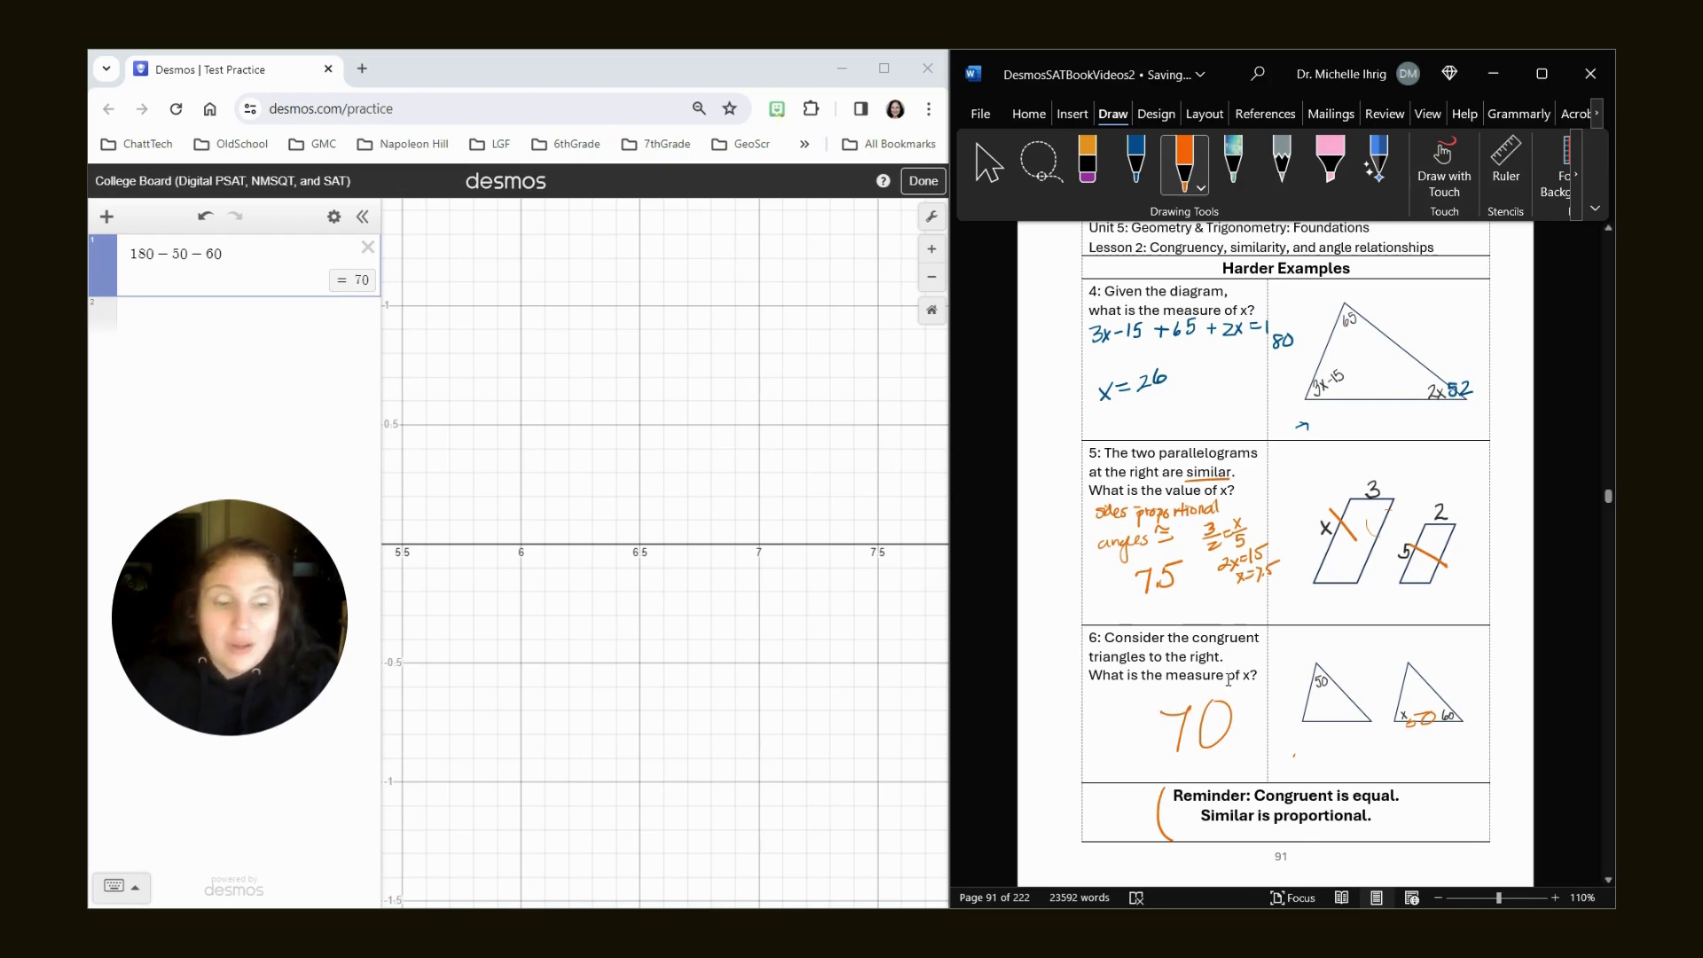
Scroll down to page 92, Lesson 3: Right triangle trigonometry
scroll(1261, 707, down, 10)
scroll(1261, 708, down, 1)
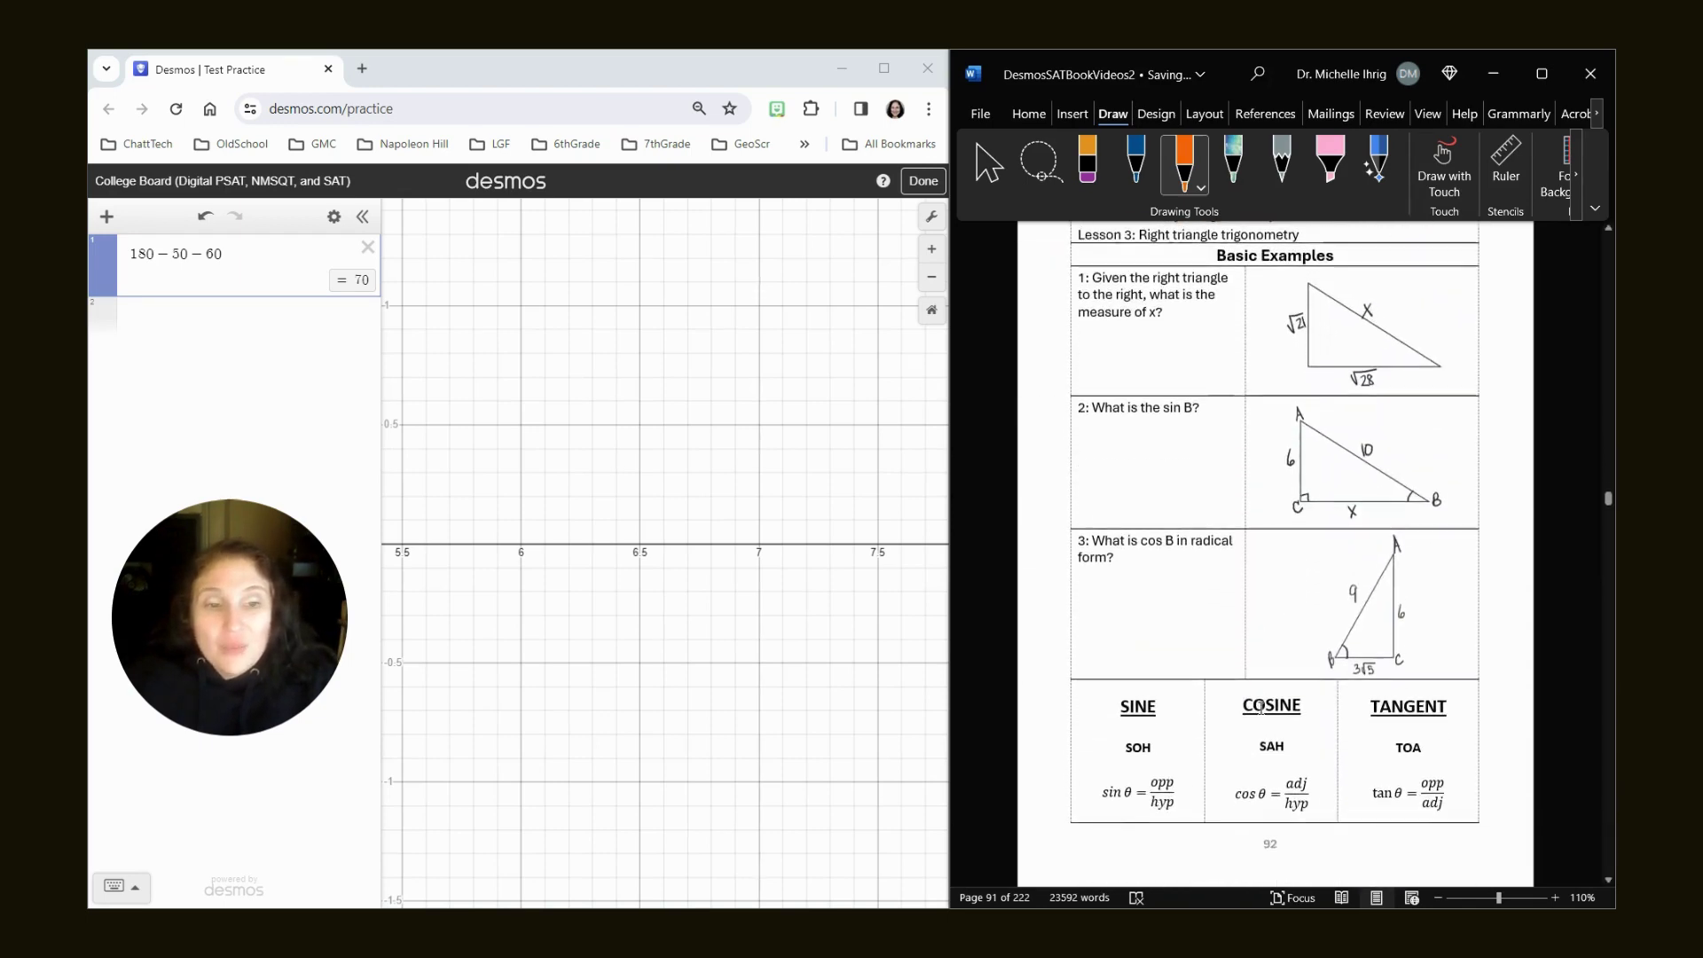